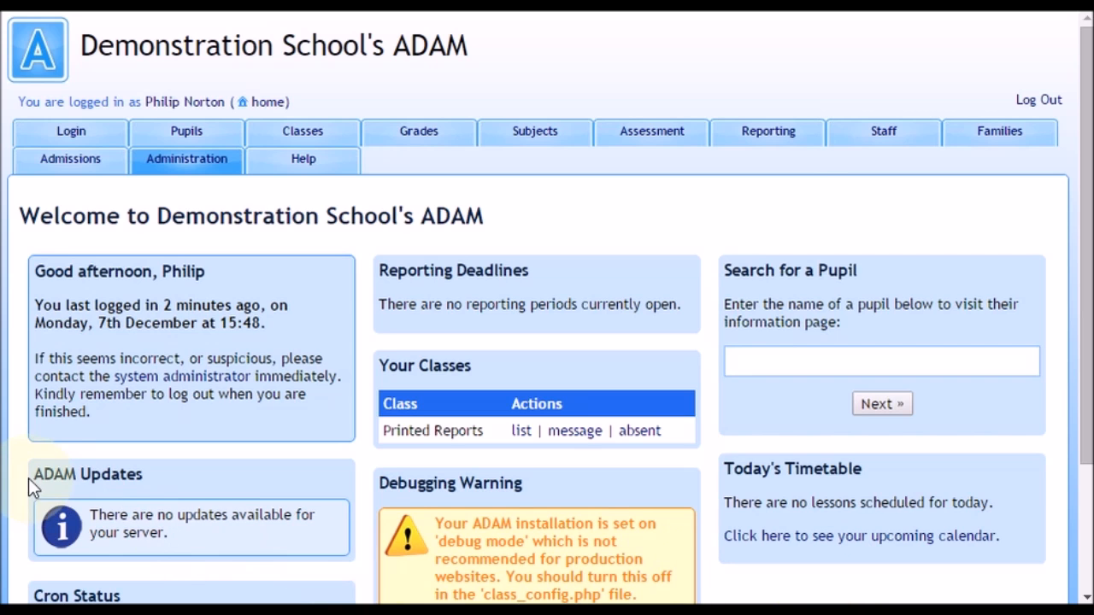
Check the ADAM Updates notice, show the footer debug details and compare the installed revision with the year-end roll-over note.
{"action": "left_click_drag", "start_coordinate": [34, 472], "coordinate": [195, 537]}
{"action": "left_click", "coordinate": [181, 538]}
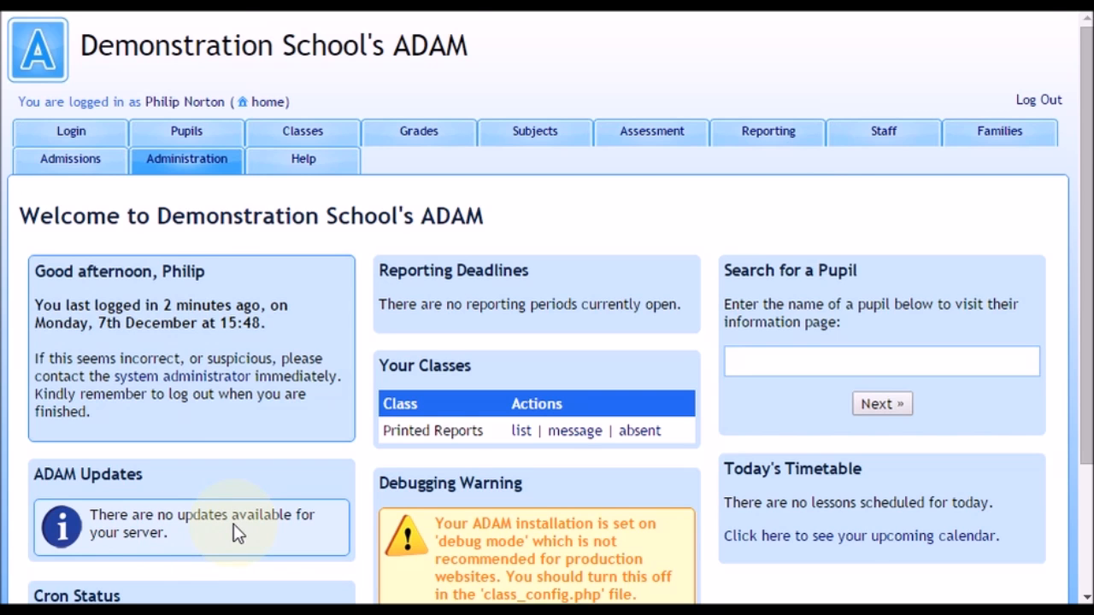
{"action": "scroll", "coordinate": [234, 524], "scroll_direction": "down", "scroll_amount": 3}
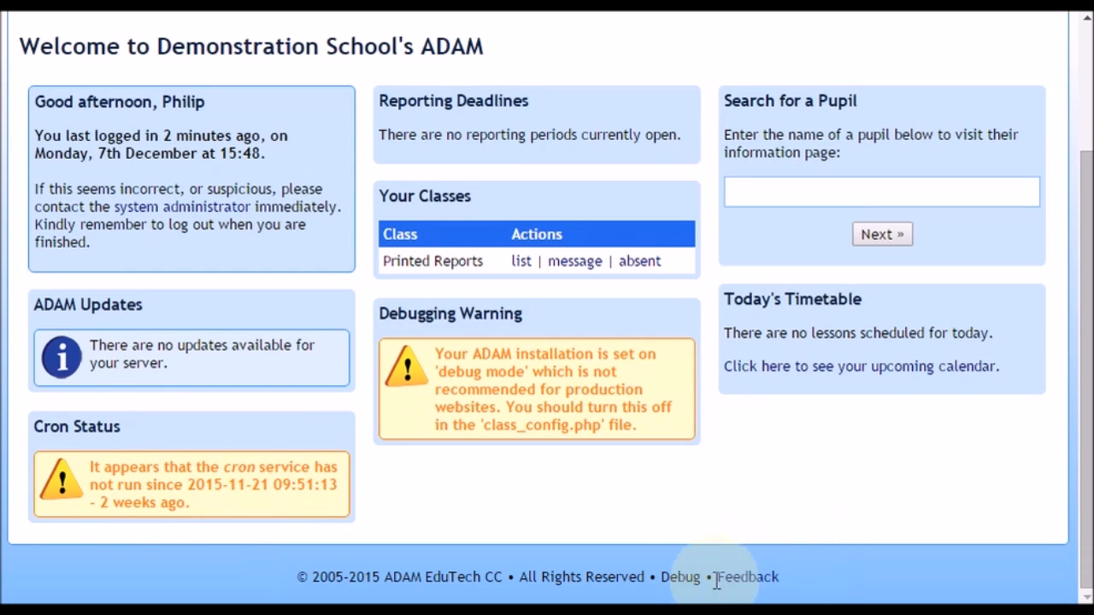
{"action": "left_click", "coordinate": [681, 578]}
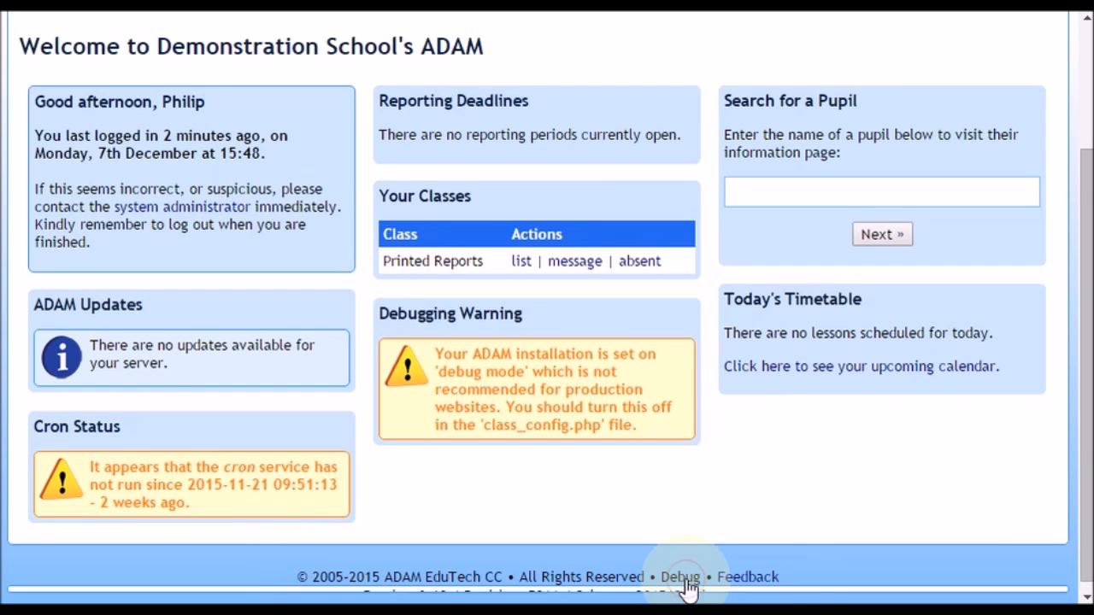
{"action": "left_click_drag", "start_coordinate": [465, 517], "coordinate": [561, 518]}
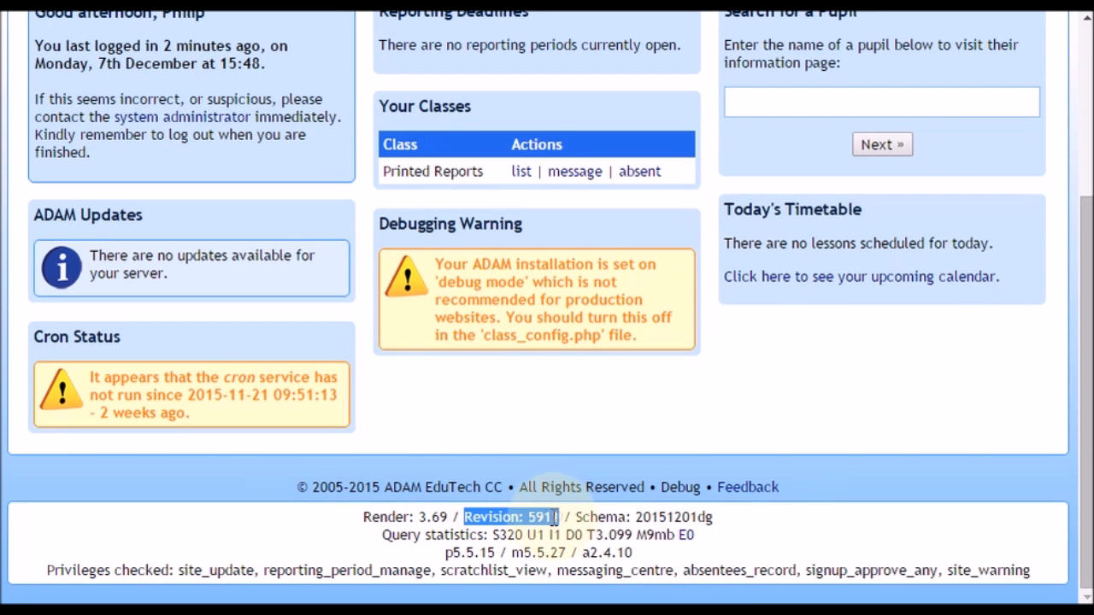
{"action": "left_click", "coordinate": [554, 518]}
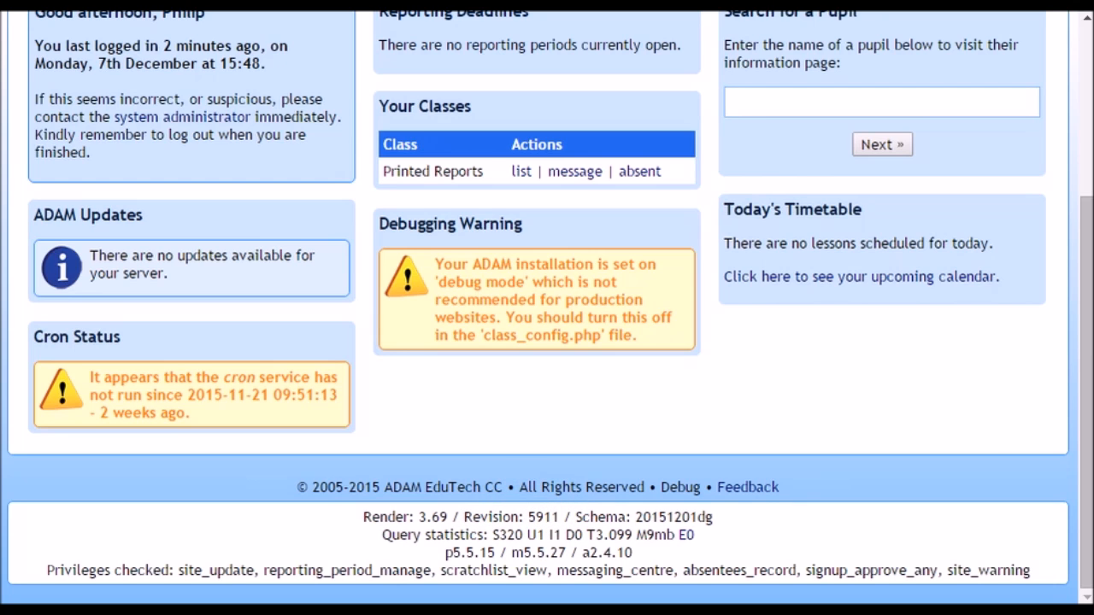
{"action": "key", "text": "alt+Tab"}
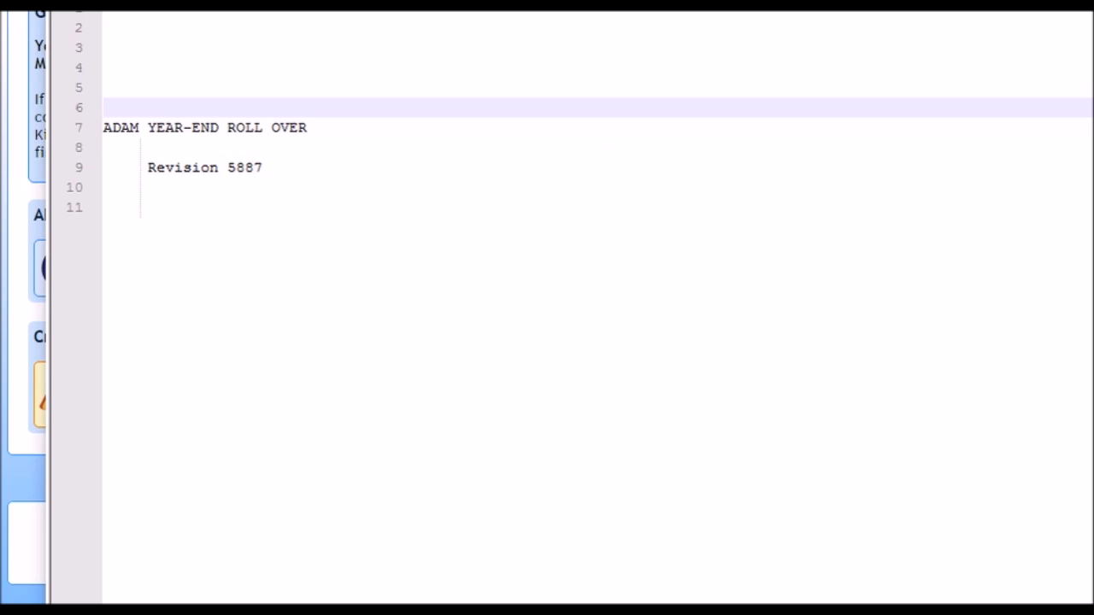
{"action": "left_click", "coordinate": [1073, 7]}
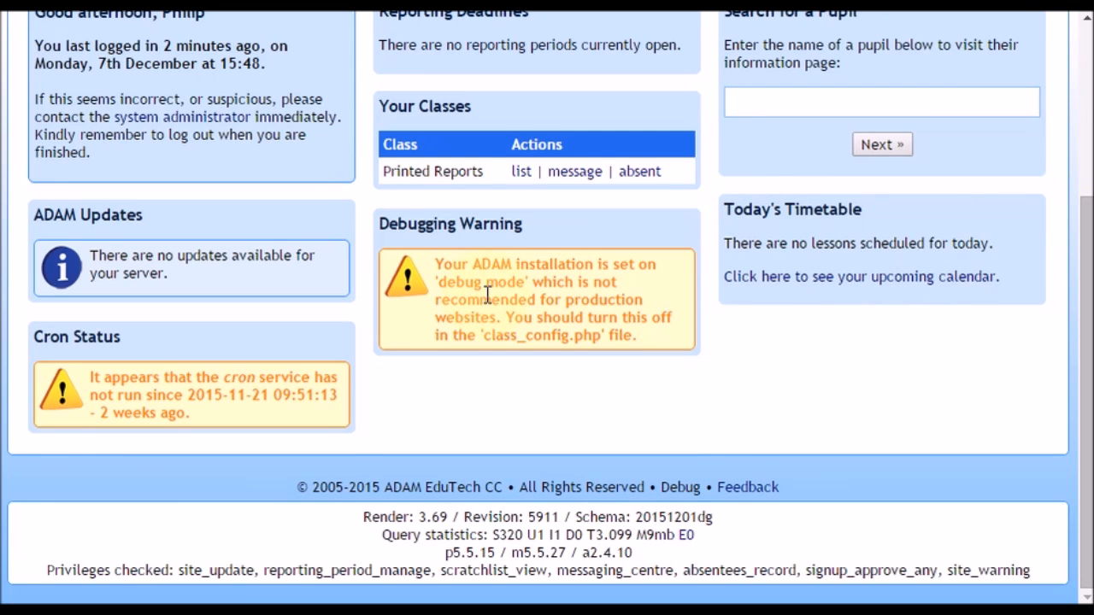
Open the Finalise promotion results function in the administration area for the year 2015.
{"action": "scroll", "coordinate": [486, 294], "scroll_direction": "up", "scroll_amount": 3}
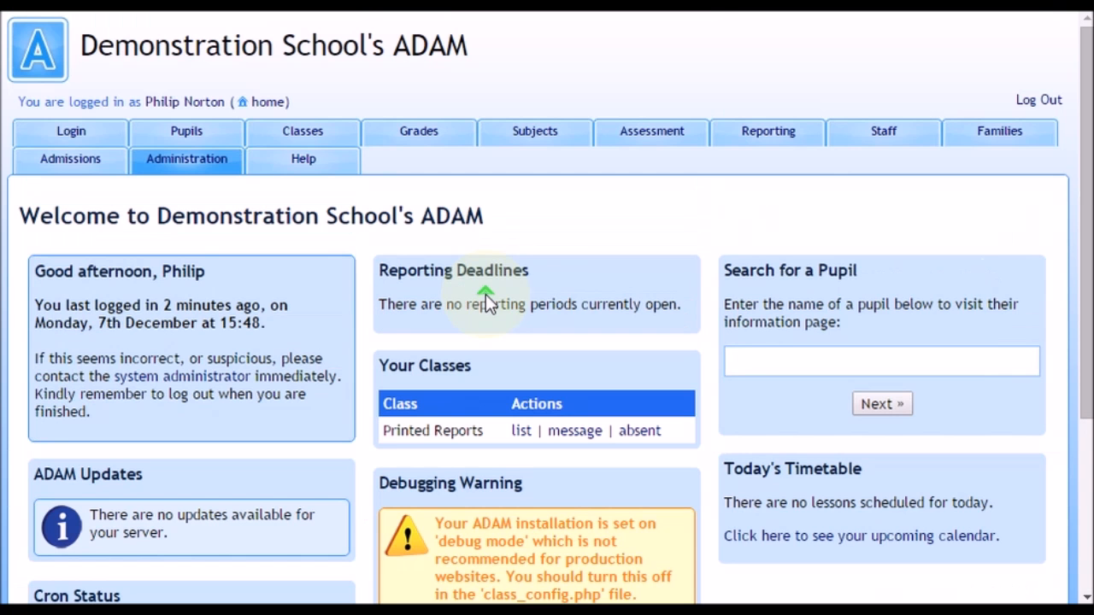
{"action": "left_click", "coordinate": [169, 162]}
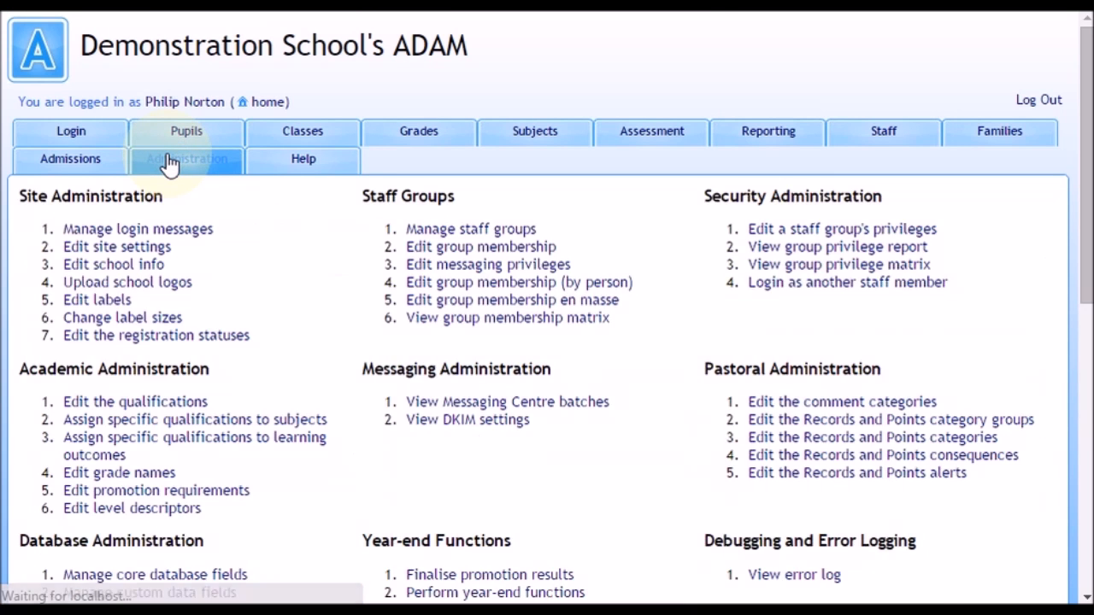
{"action": "scroll", "coordinate": [458, 318], "scroll_direction": "down", "scroll_amount": 2}
{"action": "scroll", "coordinate": [457, 318], "scroll_direction": "down", "scroll_amount": 3}
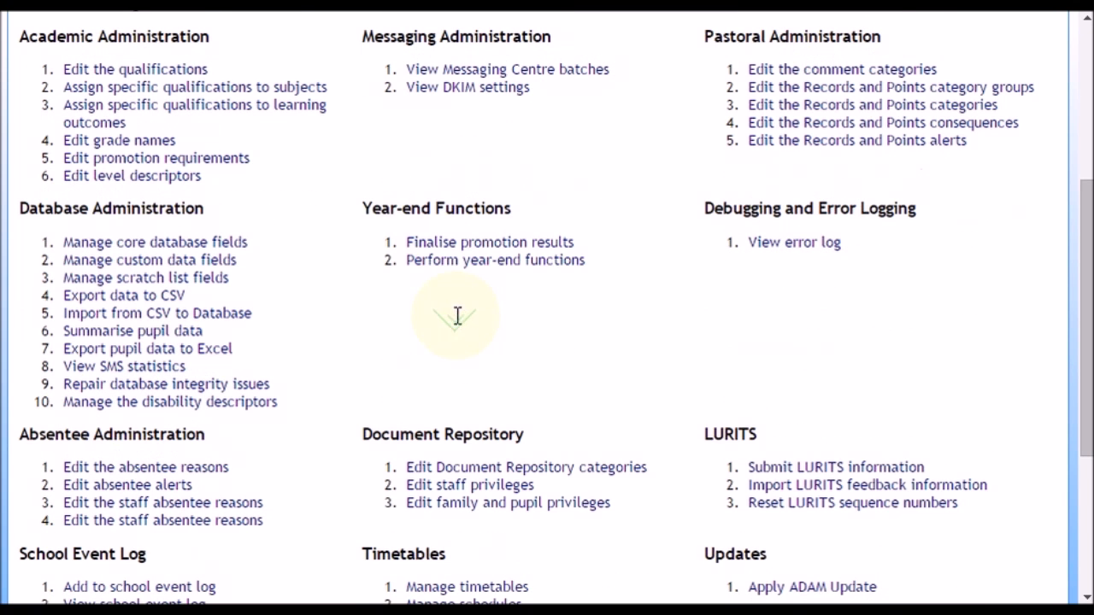
{"action": "left_click", "coordinate": [554, 248]}
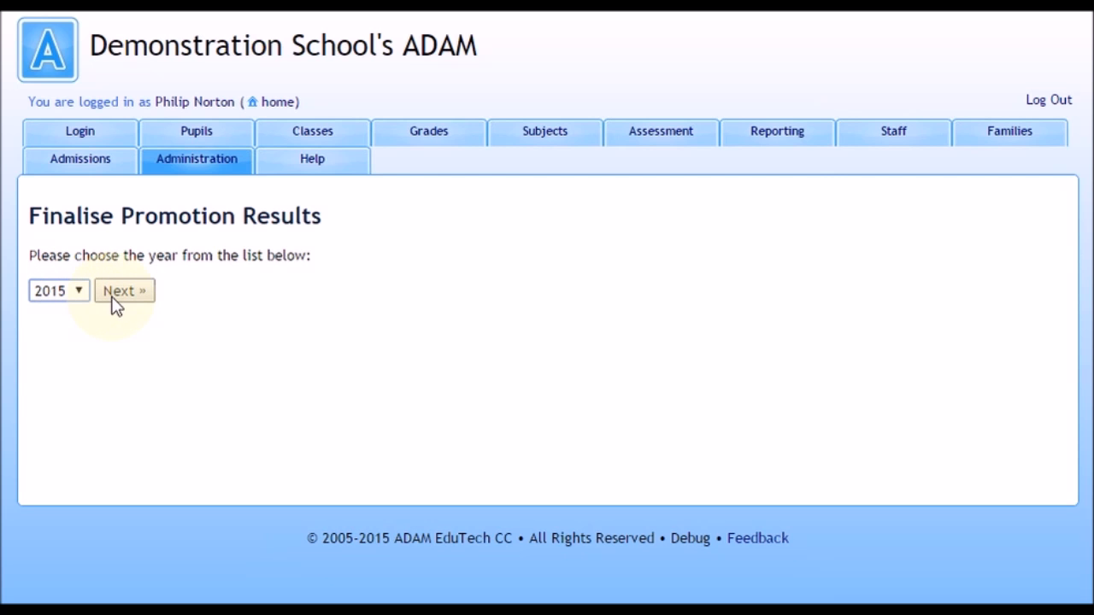
{"action": "left_click", "coordinate": [121, 291]}
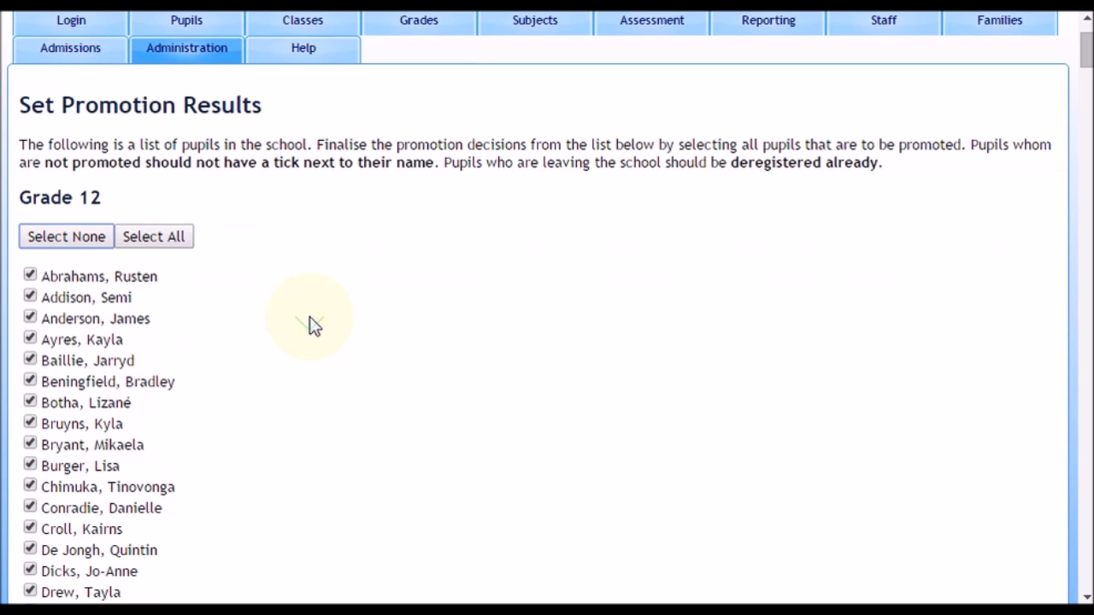
Review the ticked pupils to be promoted in the grade lists and save the promotion results.
{"action": "scroll", "coordinate": [311, 319], "scroll_direction": "down", "scroll_amount": 5}
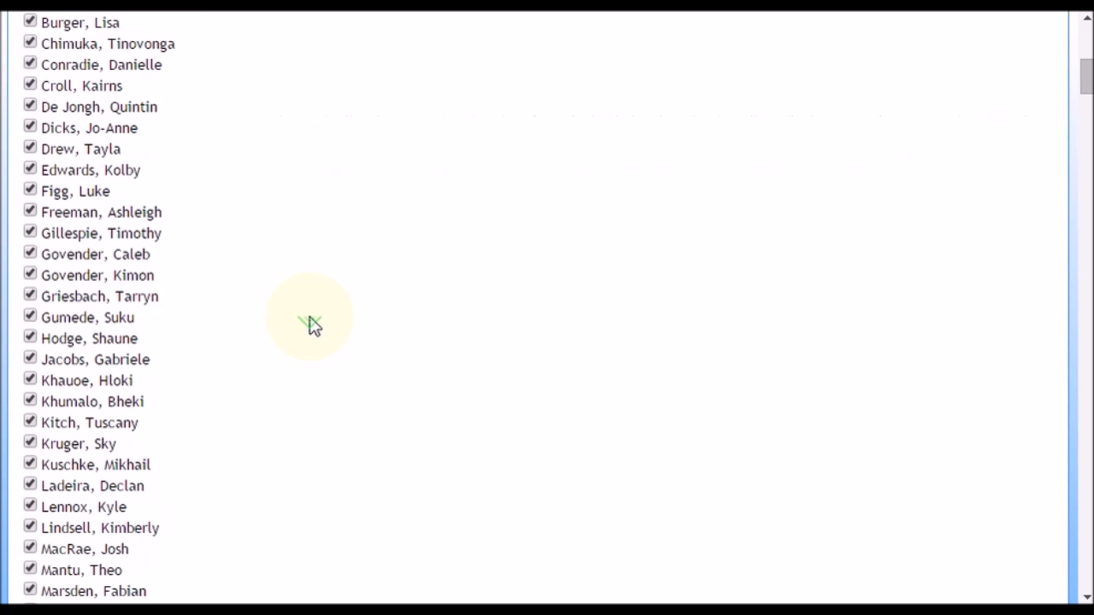
{"action": "scroll", "coordinate": [311, 320], "scroll_direction": "up", "scroll_amount": 7}
{"action": "scroll", "coordinate": [313, 323], "scroll_direction": "down", "scroll_amount": 3}
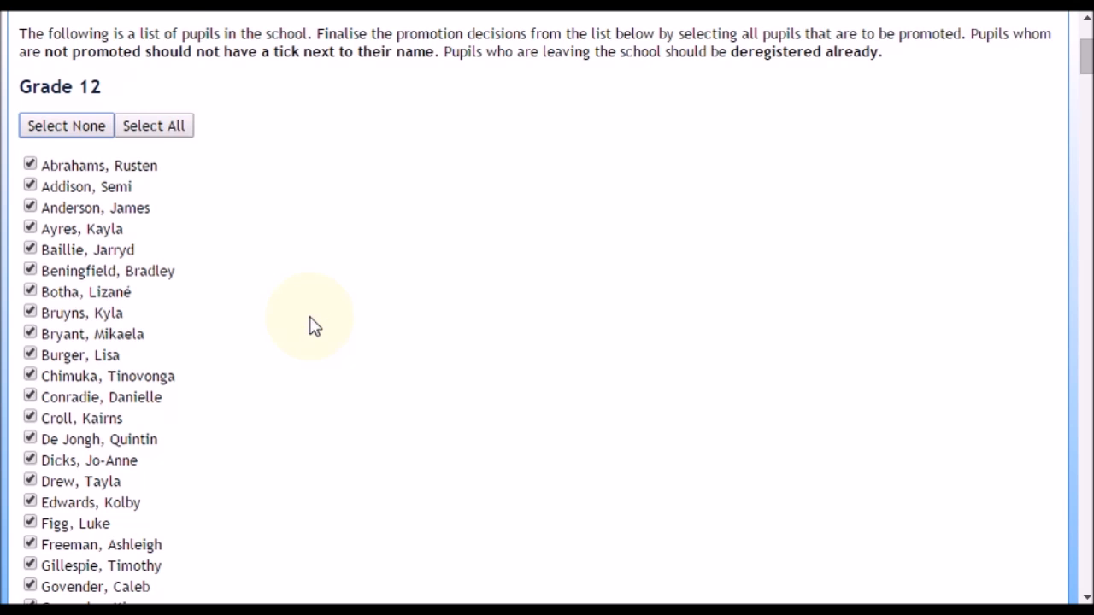
{"action": "scroll", "coordinate": [311, 325], "scroll_direction": "down", "scroll_amount": 3}
{"action": "scroll", "coordinate": [114, 321], "scroll_direction": "down", "scroll_amount": 4}
{"action": "scroll", "coordinate": [115, 320], "scroll_direction": "down", "scroll_amount": 20}
{"action": "scroll", "coordinate": [115, 321], "scroll_direction": "down", "scroll_amount": 20}
{"action": "scroll", "coordinate": [115, 320], "scroll_direction": "down", "scroll_amount": 20}
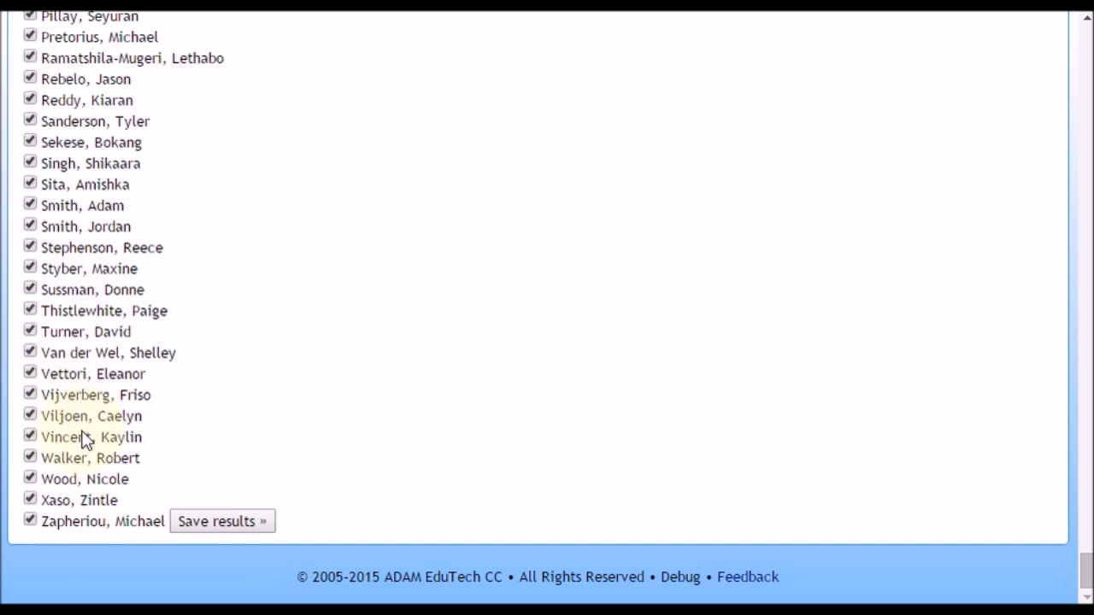
{"action": "left_click", "coordinate": [214, 523]}
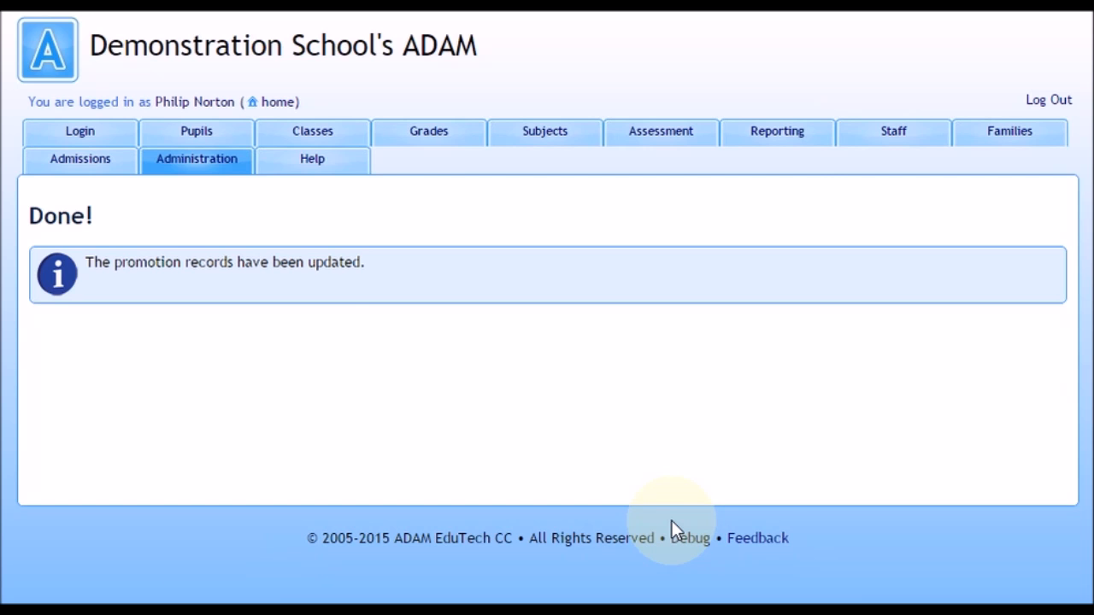
Return to the administration functions and open Perform year-end functions.
{"action": "left_click", "coordinate": [233, 165]}
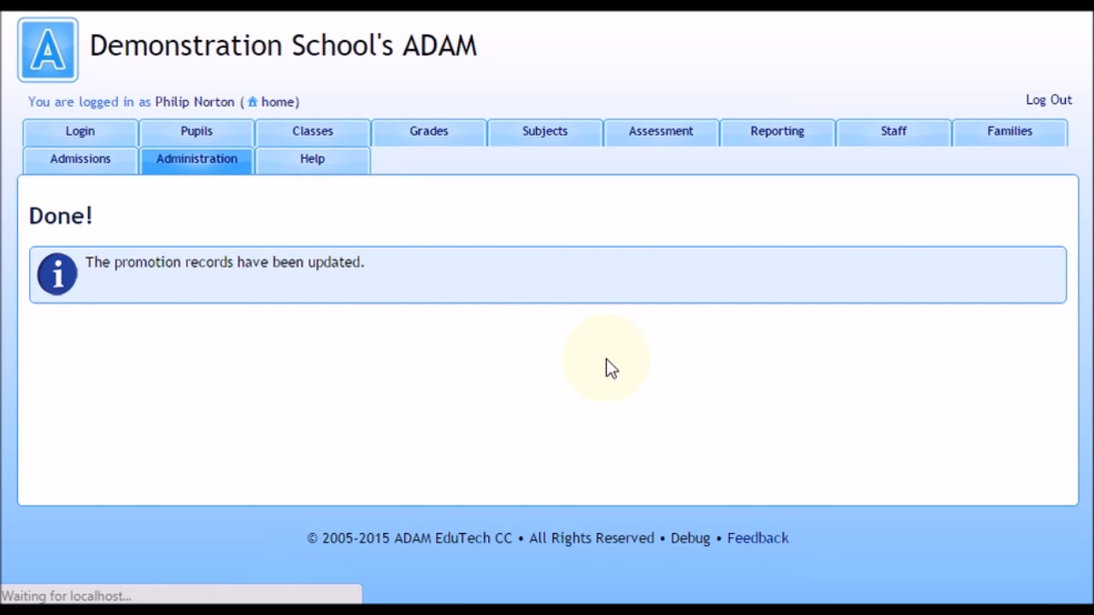
{"action": "scroll", "coordinate": [606, 360], "scroll_direction": "down", "scroll_amount": 4}
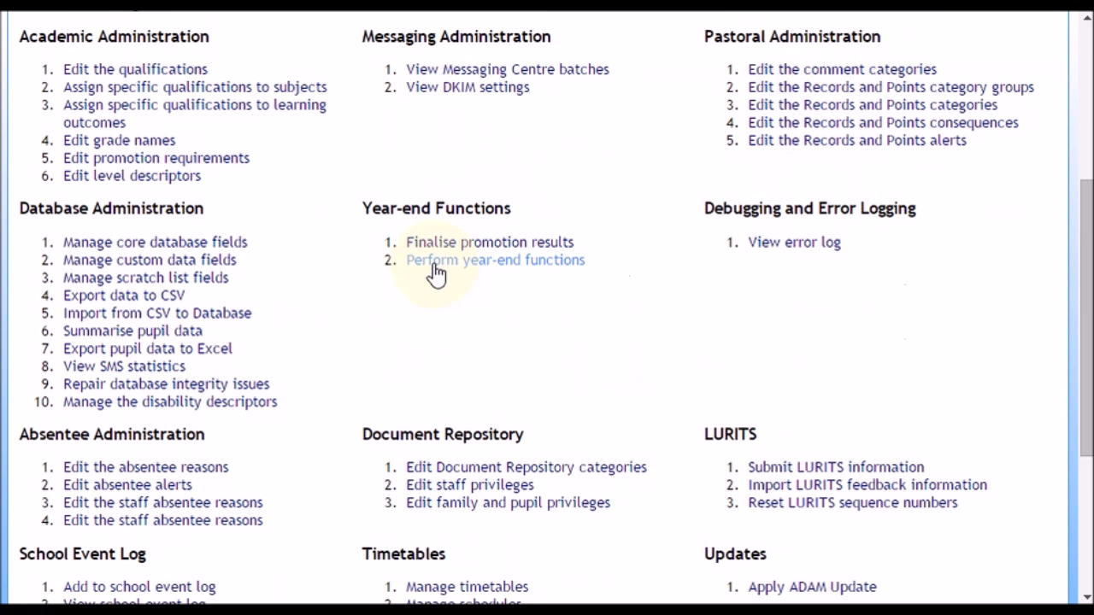
{"action": "left_click", "coordinate": [510, 265]}
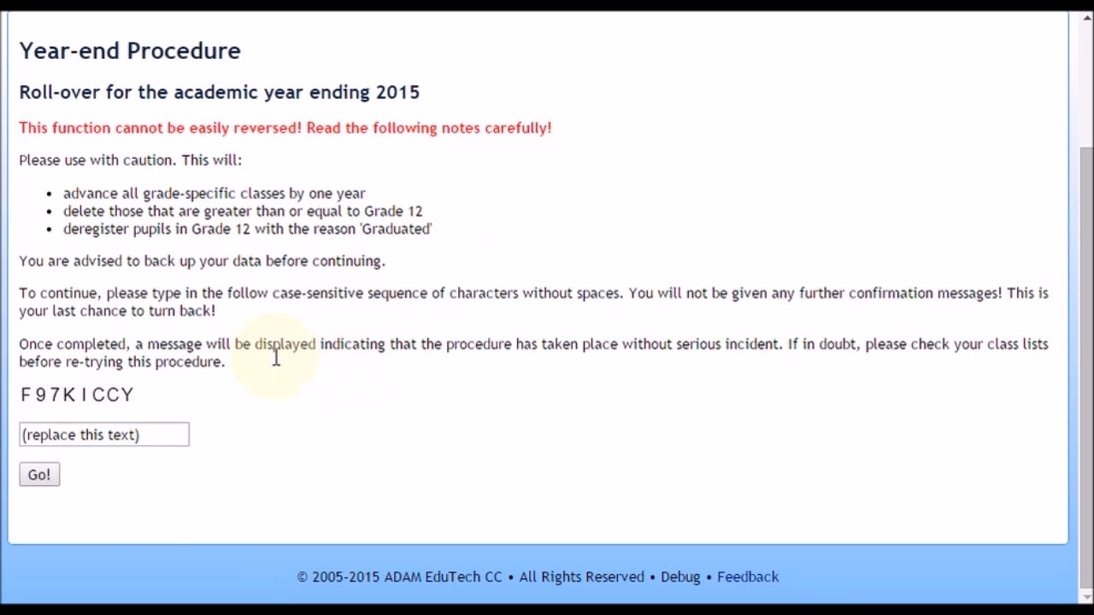
Enter the displayed case-sensitive confirmation code and start the roll-over for the academic year ending 2015.
{"action": "left_click_drag", "start_coordinate": [158, 436], "coordinate": [9, 436]}
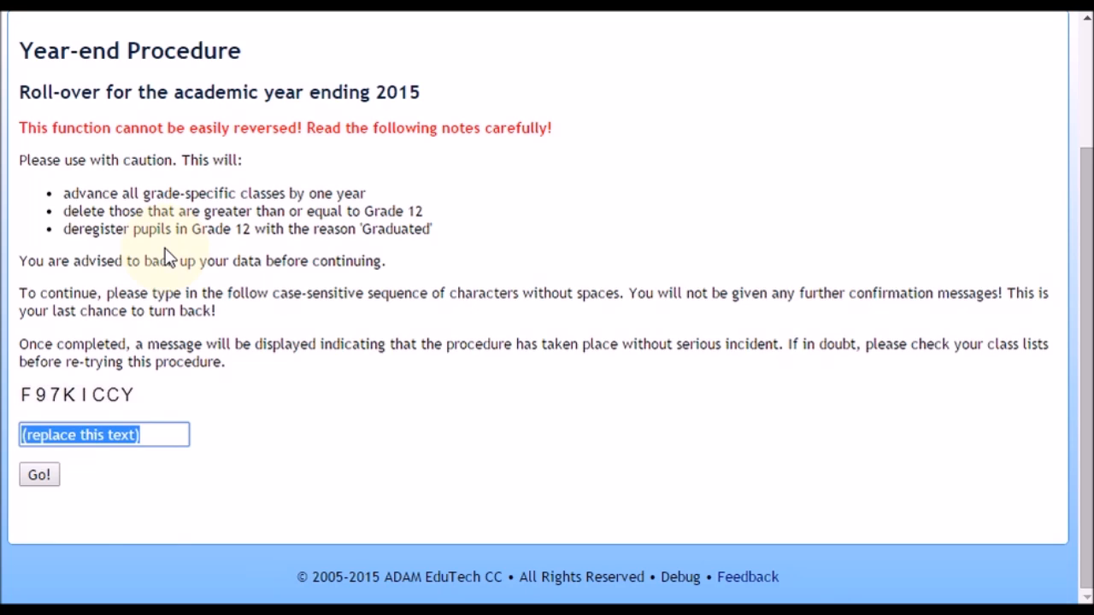
{"action": "type", "text": "F97"}
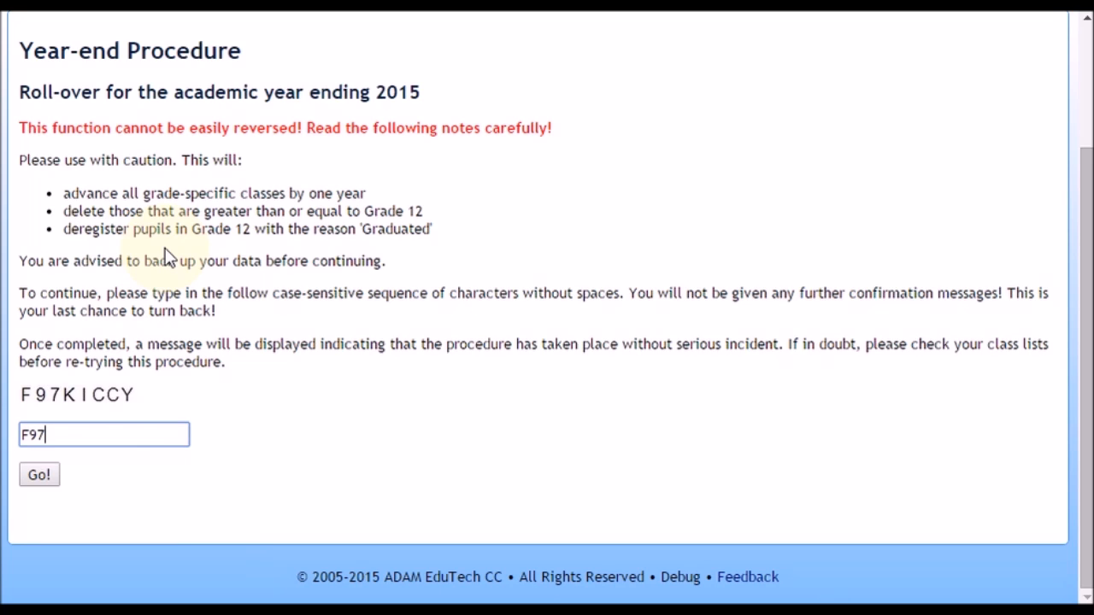
{"action": "type", "text": "KICCY"}
{"action": "left_click", "coordinate": [35, 475]}
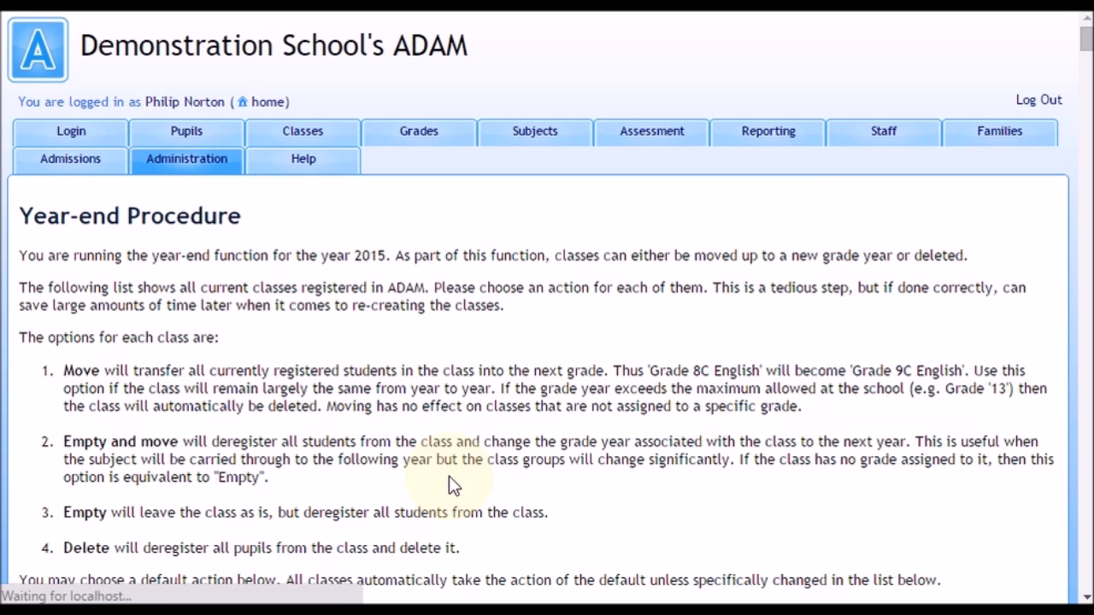
Look over the class action options and choose Move as the default action for classes.
{"action": "scroll", "coordinate": [518, 346], "scroll_direction": "down", "scroll_amount": 3}
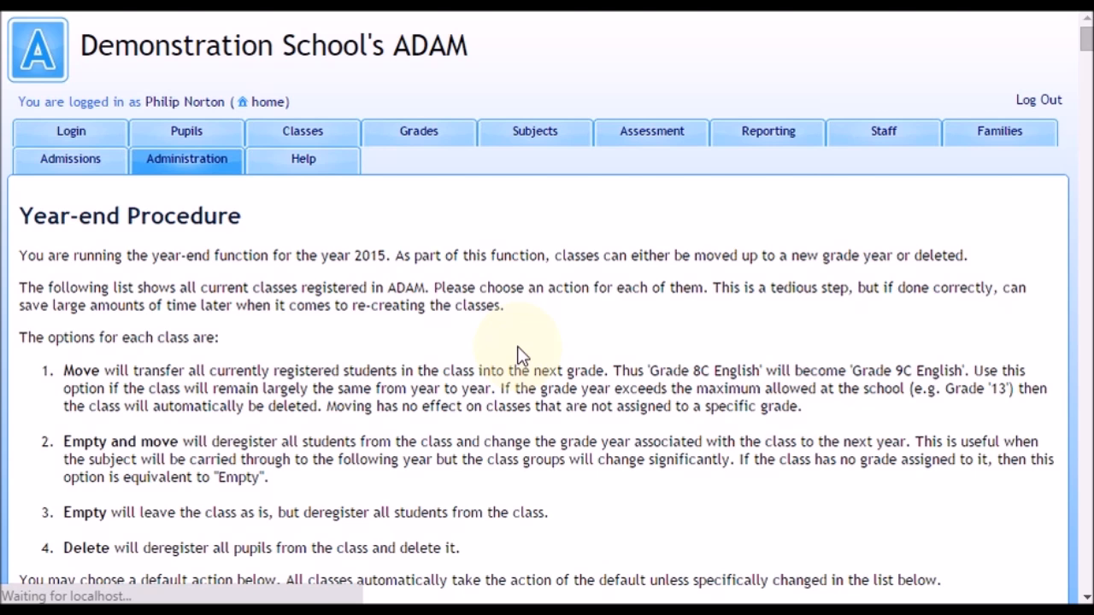
{"action": "scroll", "coordinate": [521, 354], "scroll_direction": "down", "scroll_amount": 10}
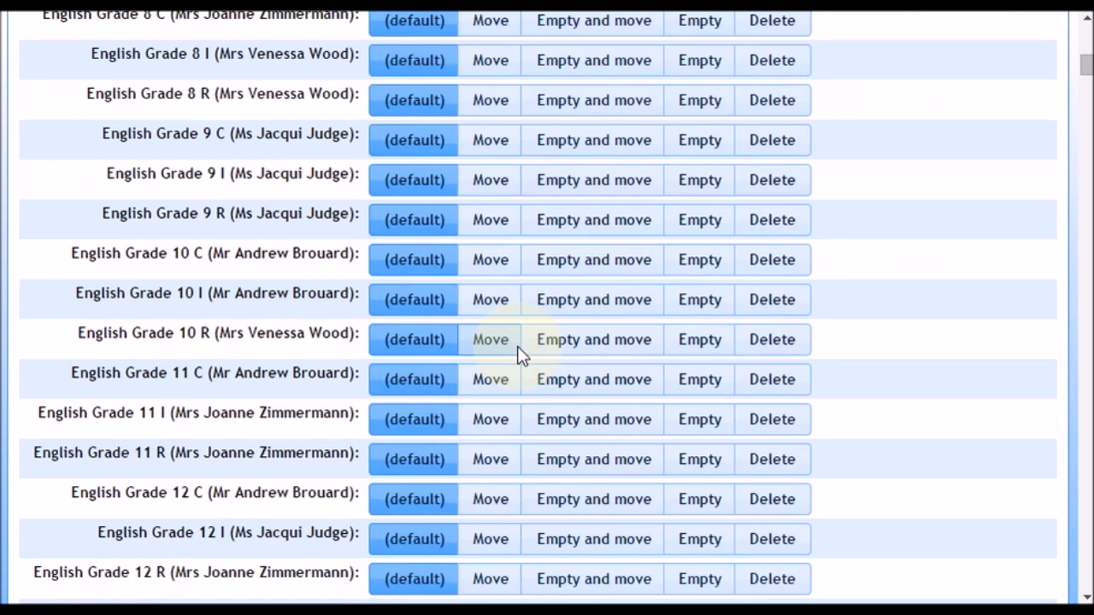
{"action": "scroll", "coordinate": [521, 355], "scroll_direction": "up", "scroll_amount": 8}
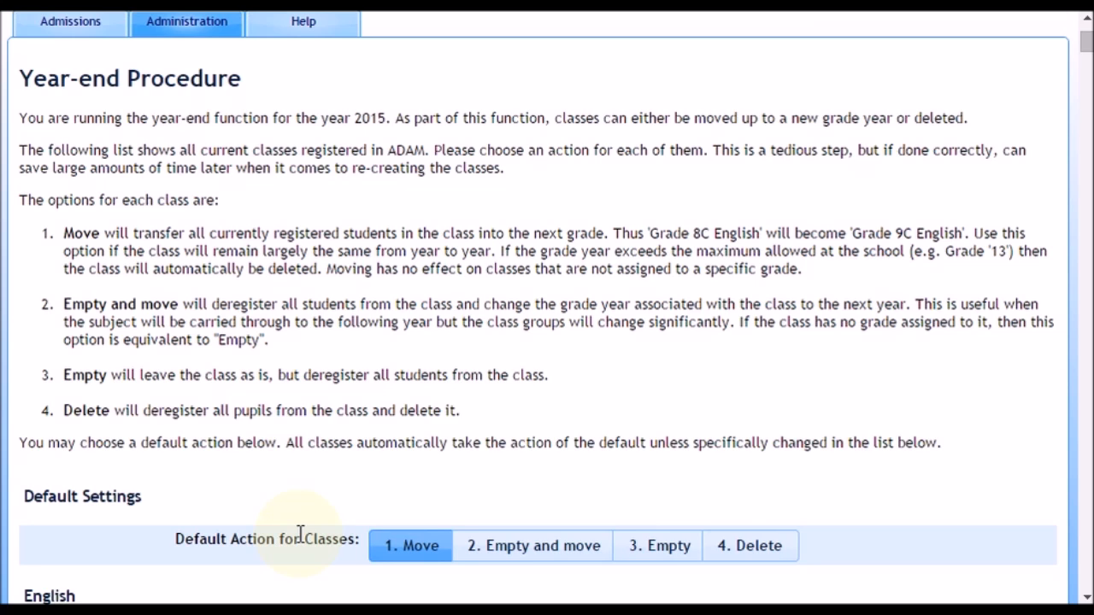
{"action": "left_click", "coordinate": [393, 548]}
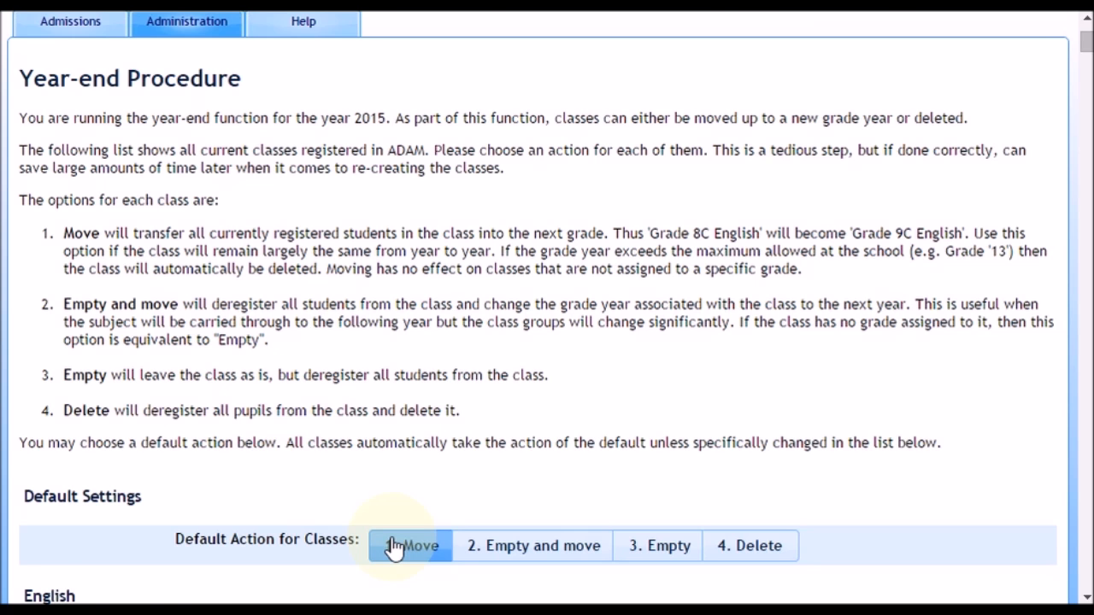
Look through the class list from English to Accounting, checking the year-end action assigned to each class.
{"action": "scroll", "coordinate": [394, 547], "scroll_direction": "down", "scroll_amount": 5}
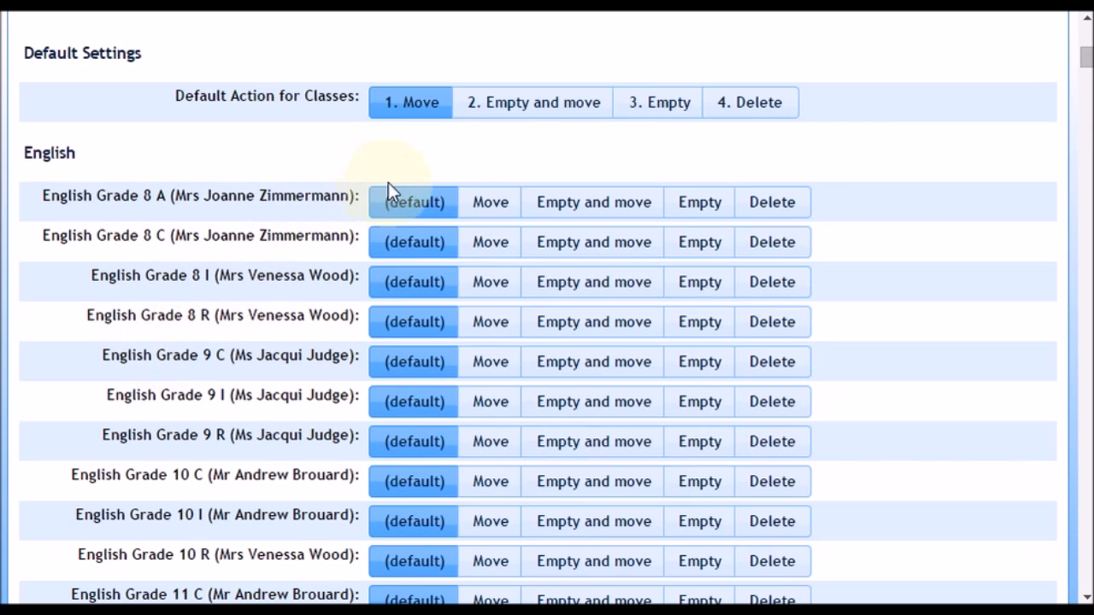
{"action": "scroll", "coordinate": [425, 342], "scroll_direction": "down", "scroll_amount": 5}
{"action": "scroll", "coordinate": [425, 342], "scroll_direction": "down", "scroll_amount": 1}
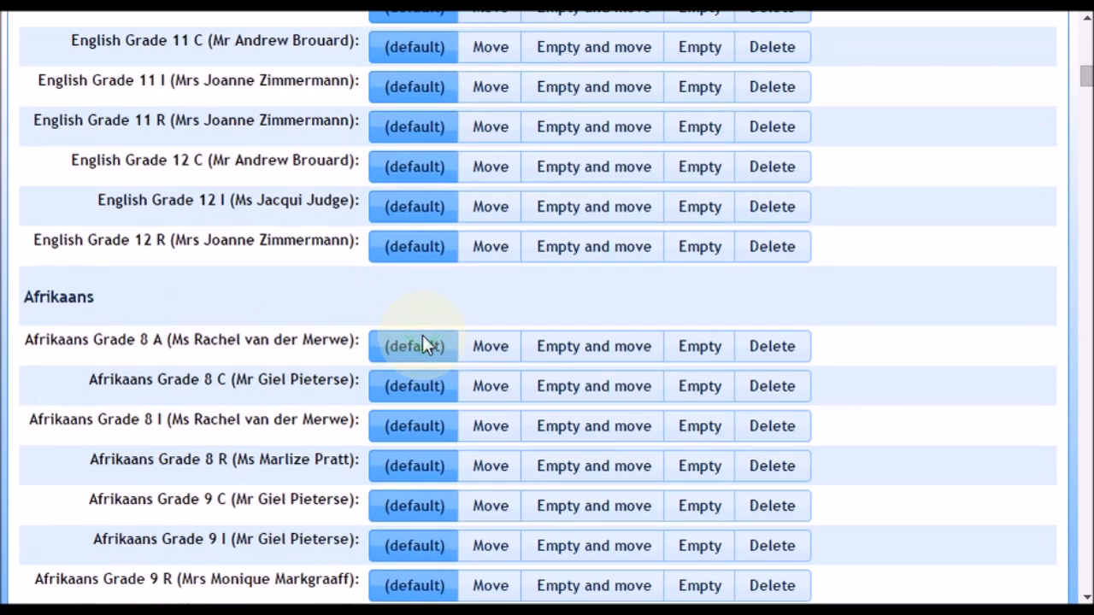
{"action": "scroll", "coordinate": [423, 337], "scroll_direction": "down", "scroll_amount": 5}
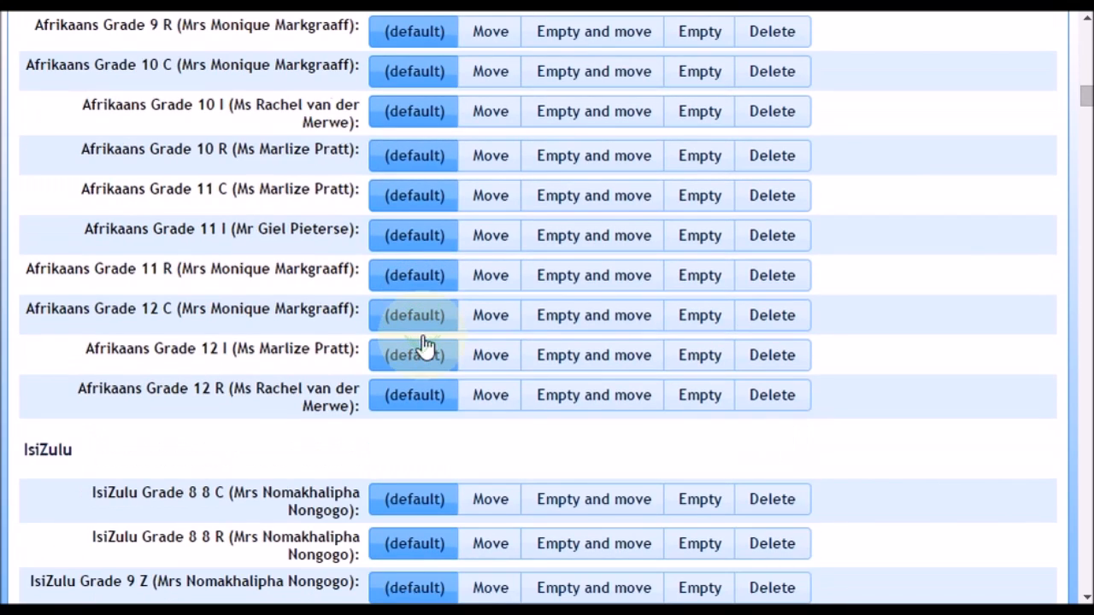
{"action": "scroll", "coordinate": [421, 331], "scroll_direction": "down", "scroll_amount": 4}
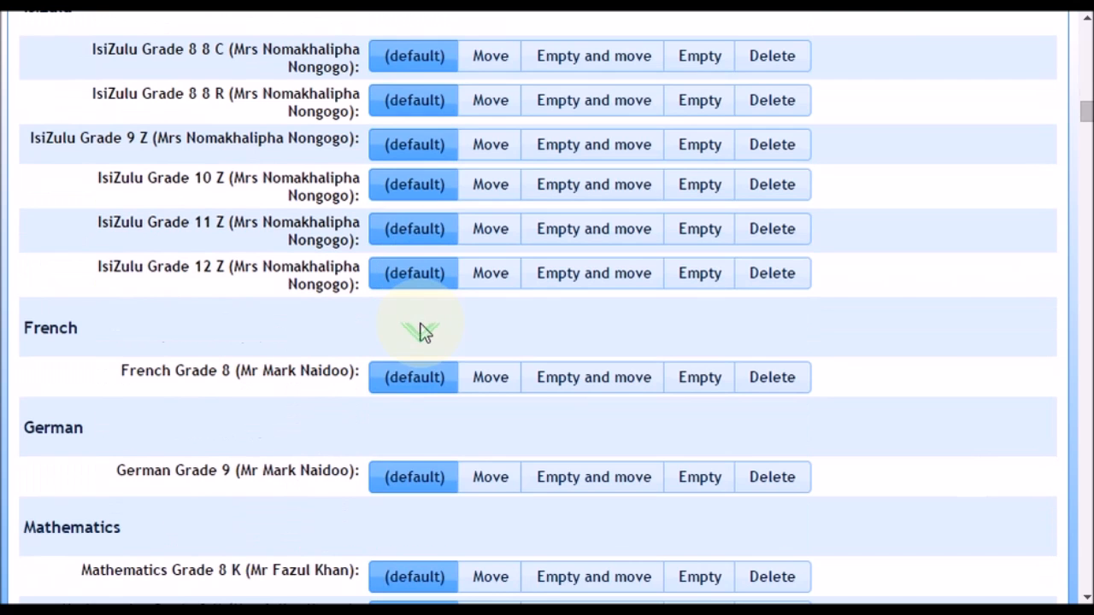
{"action": "scroll", "coordinate": [423, 332], "scroll_direction": "down", "scroll_amount": 1}
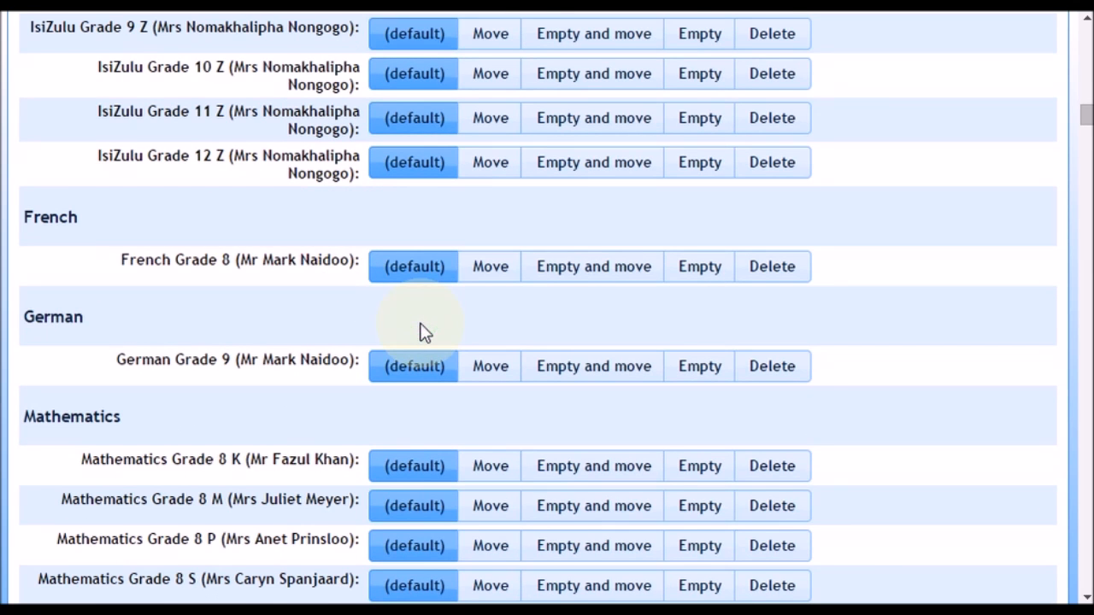
{"action": "scroll", "coordinate": [420, 335], "scroll_direction": "down", "scroll_amount": 3}
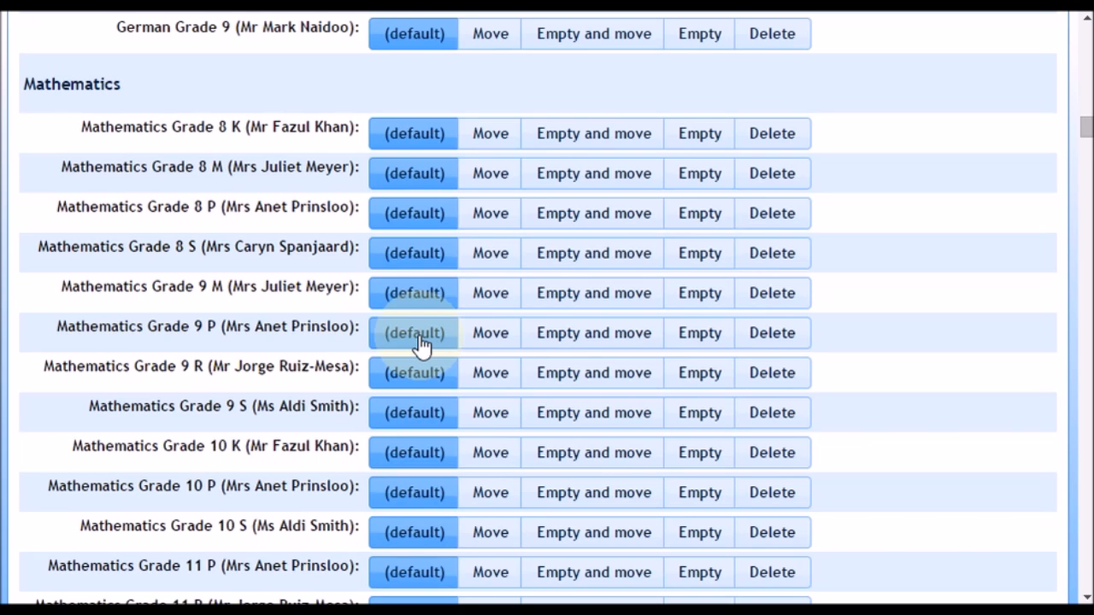
{"action": "scroll", "coordinate": [422, 342], "scroll_direction": "down", "scroll_amount": 4}
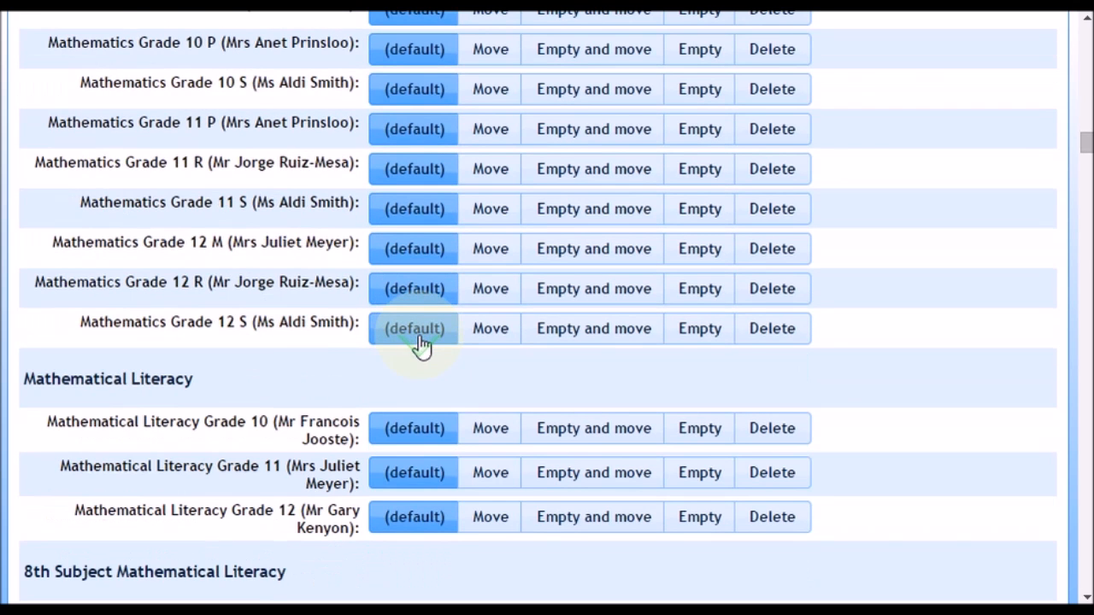
{"action": "scroll", "coordinate": [422, 342], "scroll_direction": "down", "scroll_amount": 1}
{"action": "scroll", "coordinate": [422, 345], "scroll_direction": "down", "scroll_amount": 1}
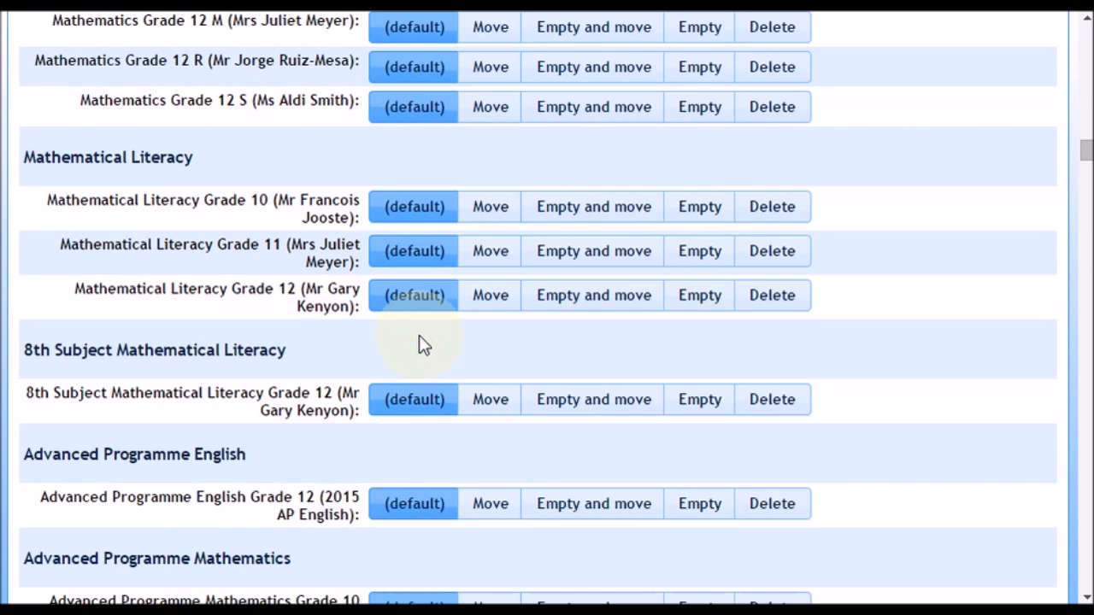
{"action": "scroll", "coordinate": [422, 345], "scroll_direction": "up", "scroll_amount": 3}
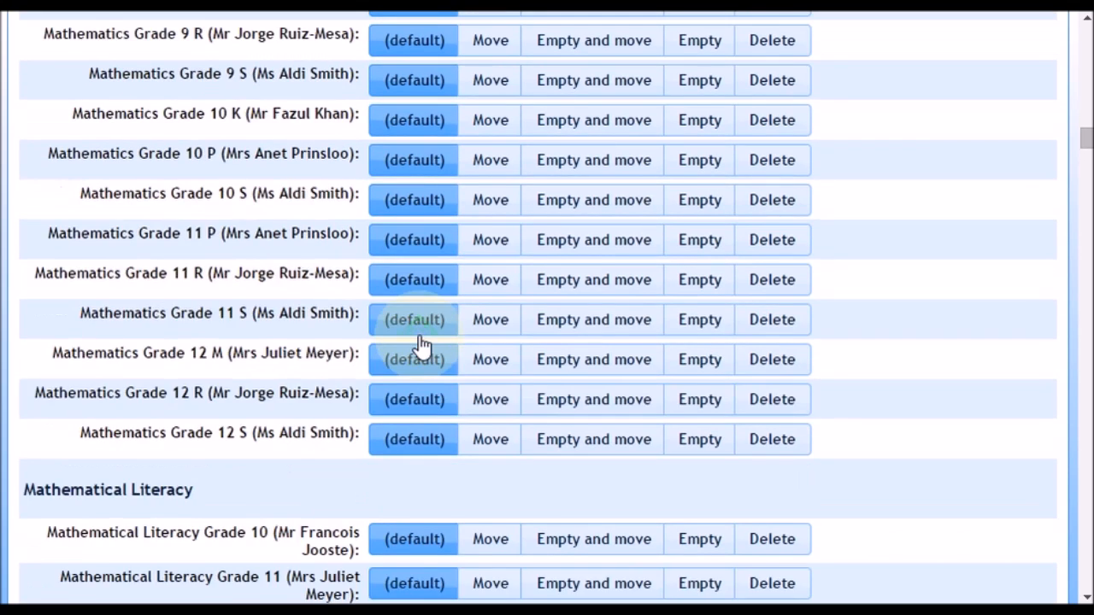
{"action": "scroll", "coordinate": [421, 344], "scroll_direction": "down", "scroll_amount": 4}
{"action": "scroll", "coordinate": [421, 344], "scroll_direction": "down", "scroll_amount": 2}
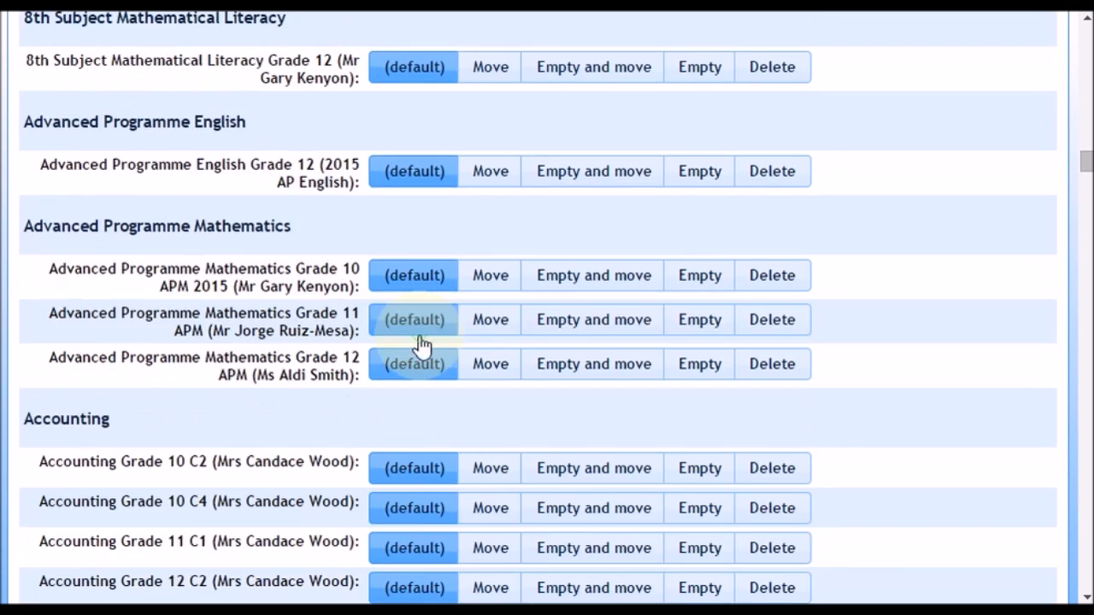
Set the Arts and Culture Grade 9 C, 9 I and 9 R classes to Delete.
{"action": "scroll", "coordinate": [421, 342], "scroll_direction": "down", "scroll_amount": 2}
{"action": "scroll", "coordinate": [421, 342], "scroll_direction": "down", "scroll_amount": 3}
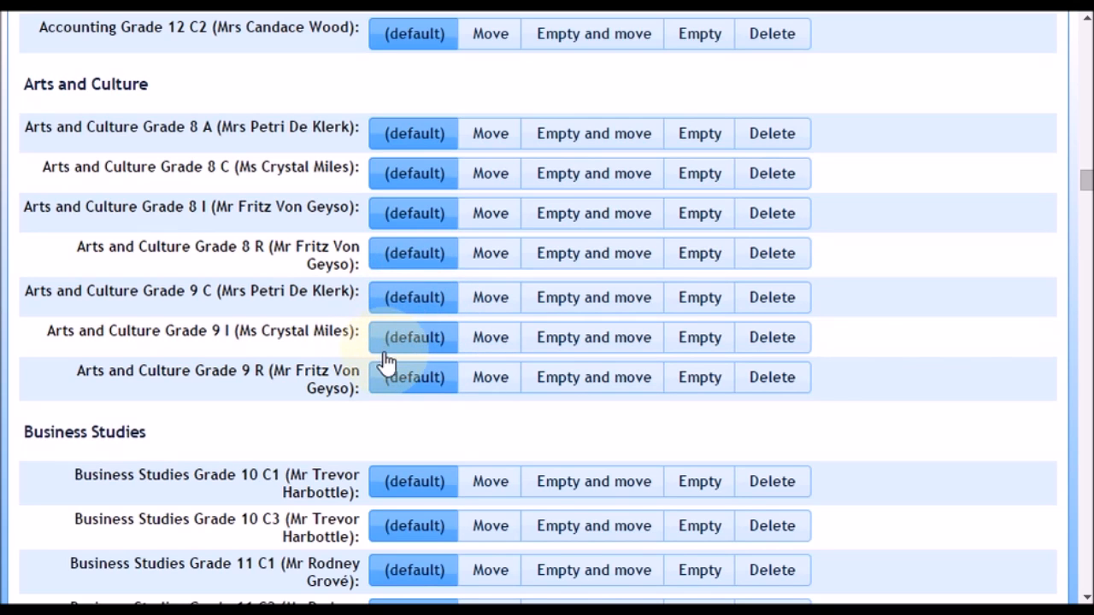
{"action": "left_click", "coordinate": [785, 298]}
{"action": "left_click", "coordinate": [784, 342]}
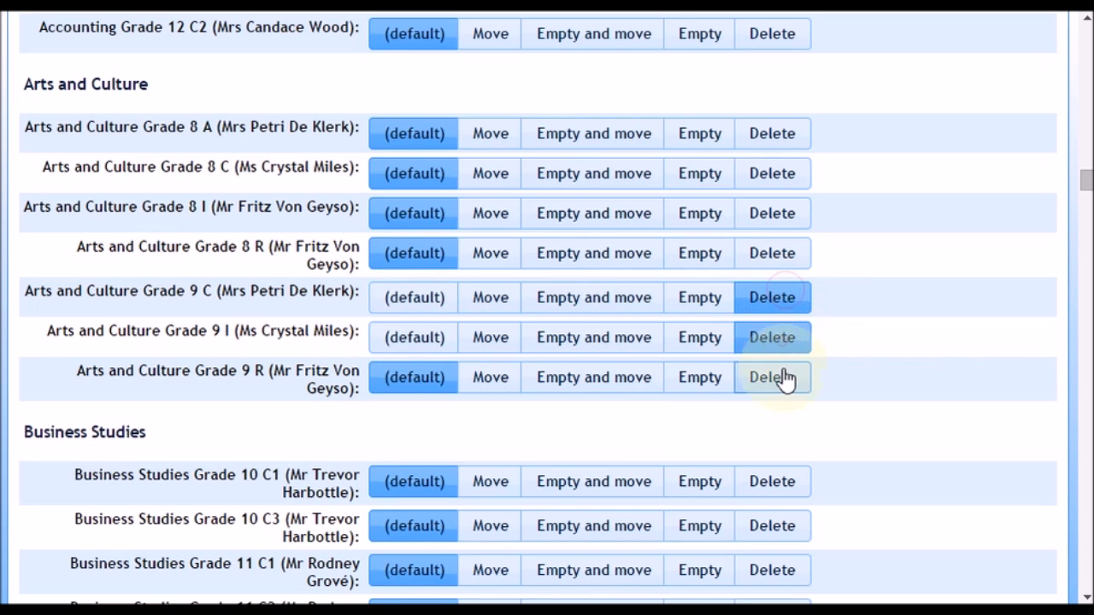
{"action": "left_click", "coordinate": [785, 379]}
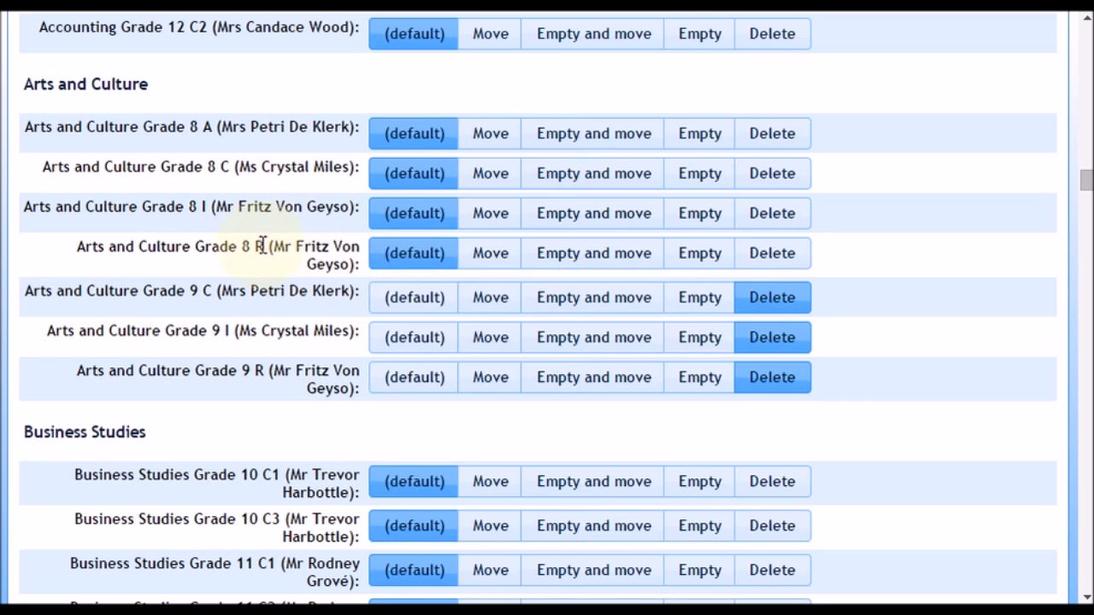
{"action": "left_click_drag", "start_coordinate": [158, 122], "coordinate": [191, 176]}
{"action": "left_click", "coordinate": [214, 224]}
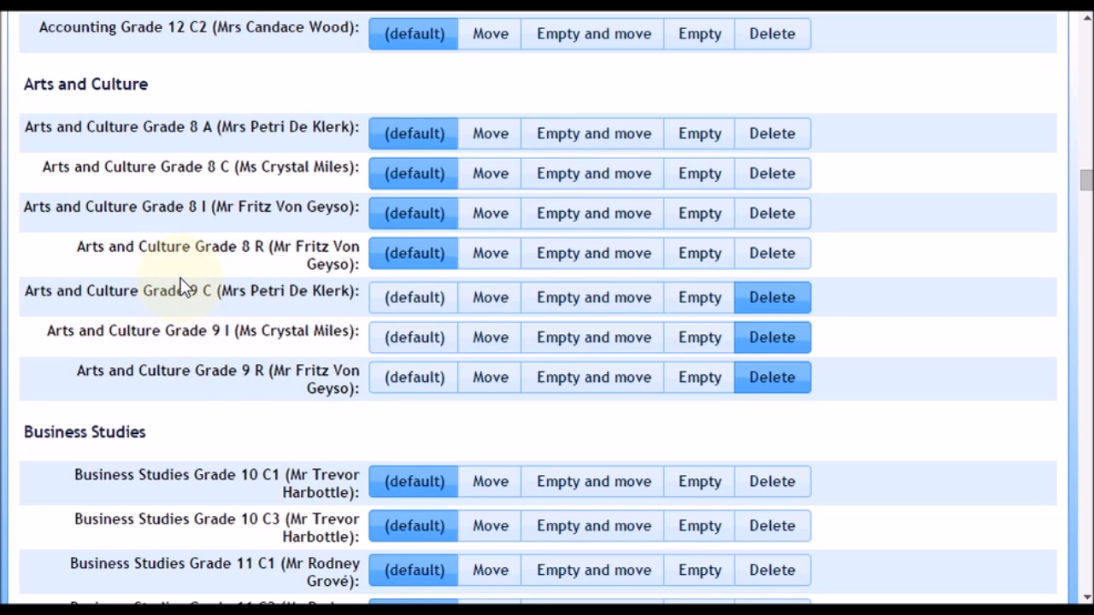
Set the Geography Grade 9 C, 9 I and 9 R classes to Delete.
{"action": "scroll", "coordinate": [181, 278], "scroll_direction": "down", "scroll_amount": 5}
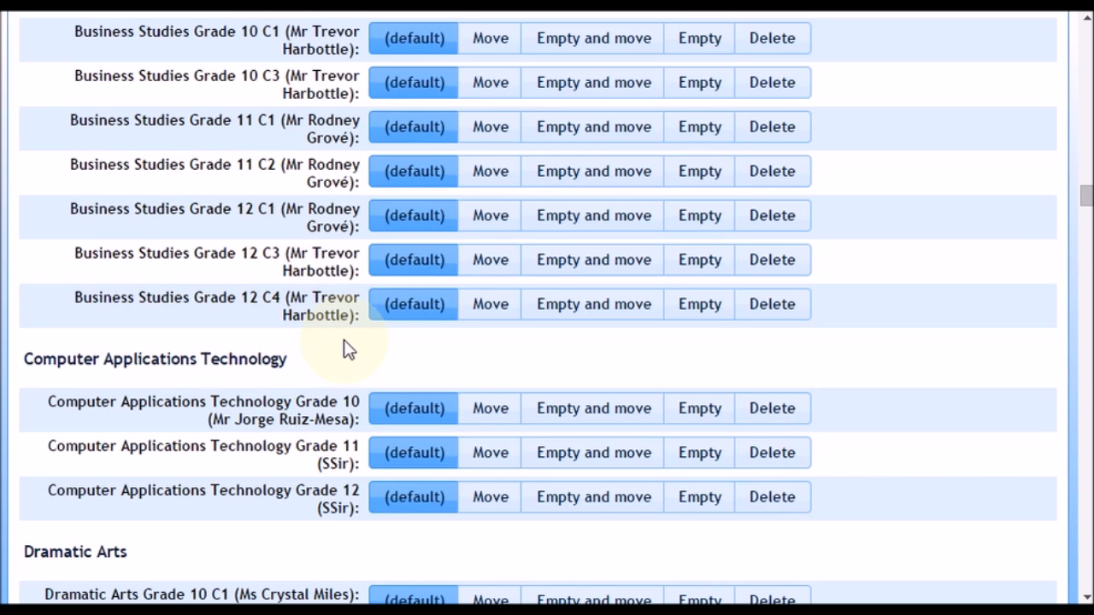
{"action": "scroll", "coordinate": [346, 342], "scroll_direction": "down", "scroll_amount": 15}
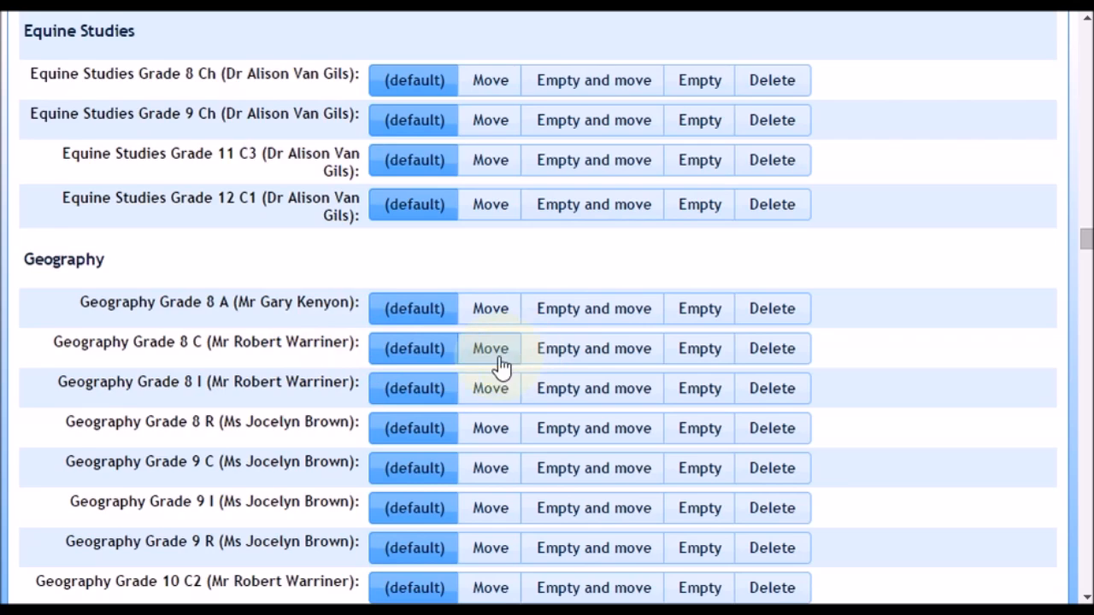
{"action": "scroll", "coordinate": [501, 366], "scroll_direction": "down", "scroll_amount": 3}
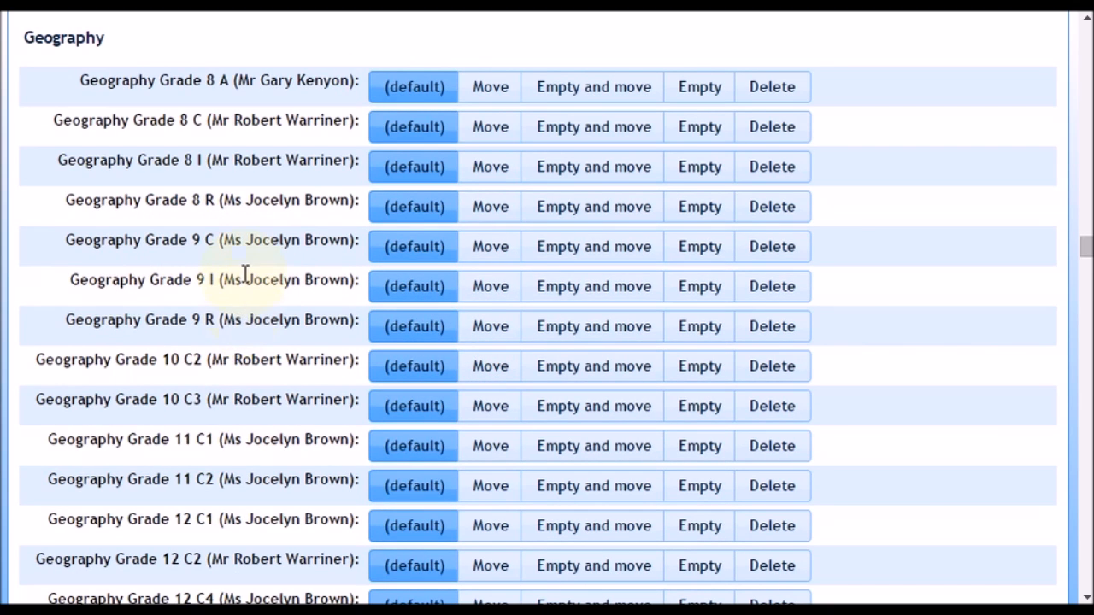
{"action": "left_click", "coordinate": [804, 251]}
{"action": "left_click", "coordinate": [792, 291]}
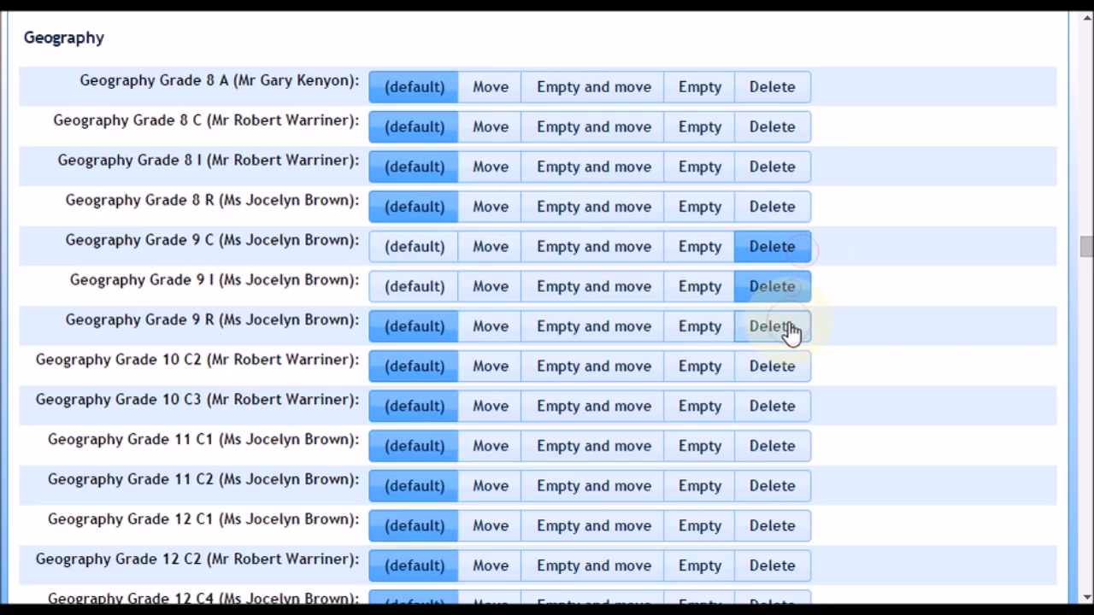
{"action": "left_click", "coordinate": [792, 330]}
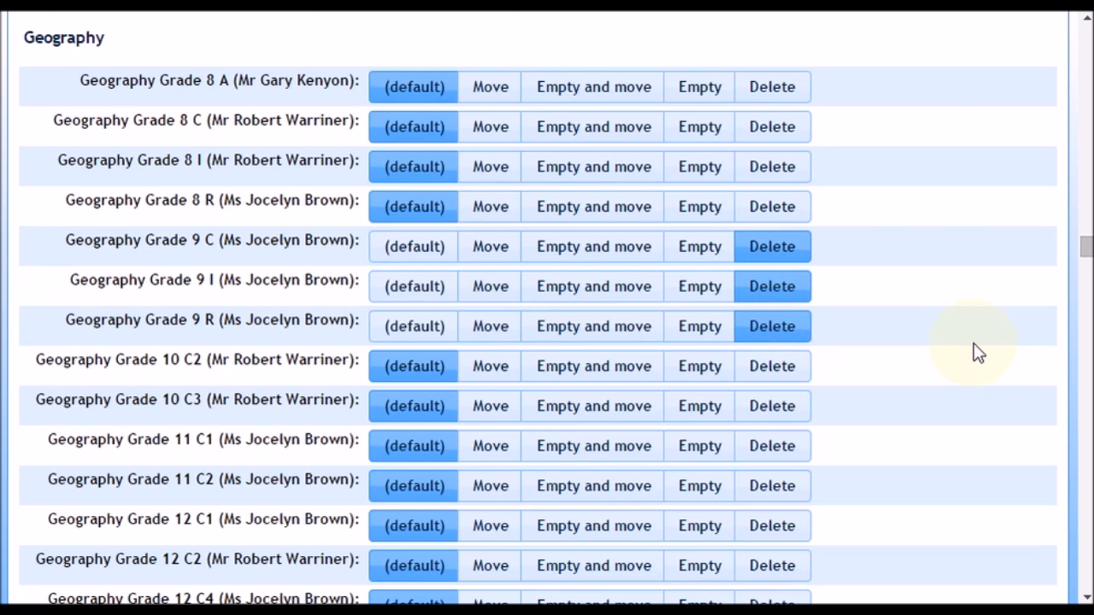
Set all five Grade 8 Home Room classes to Empty.
{"action": "scroll", "coordinate": [979, 353], "scroll_direction": "down", "scroll_amount": 3}
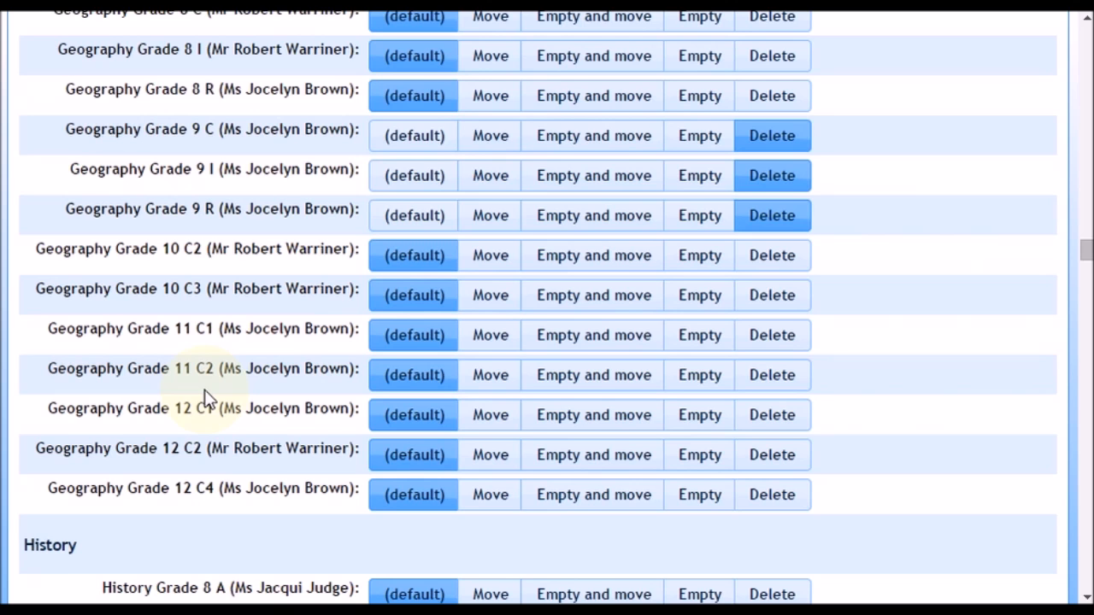
{"action": "scroll", "coordinate": [204, 398], "scroll_direction": "down", "scroll_amount": 5}
{"action": "left_click_drag", "start_coordinate": [1087, 268], "coordinate": [1063, 434]}
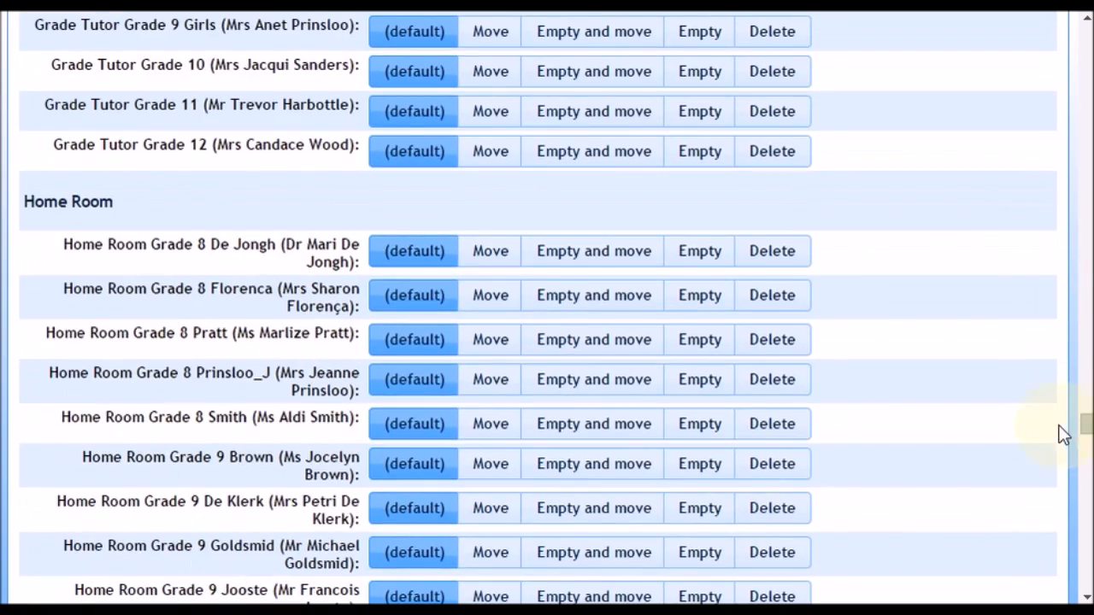
{"action": "scroll", "coordinate": [276, 410], "scroll_direction": "down", "scroll_amount": 2}
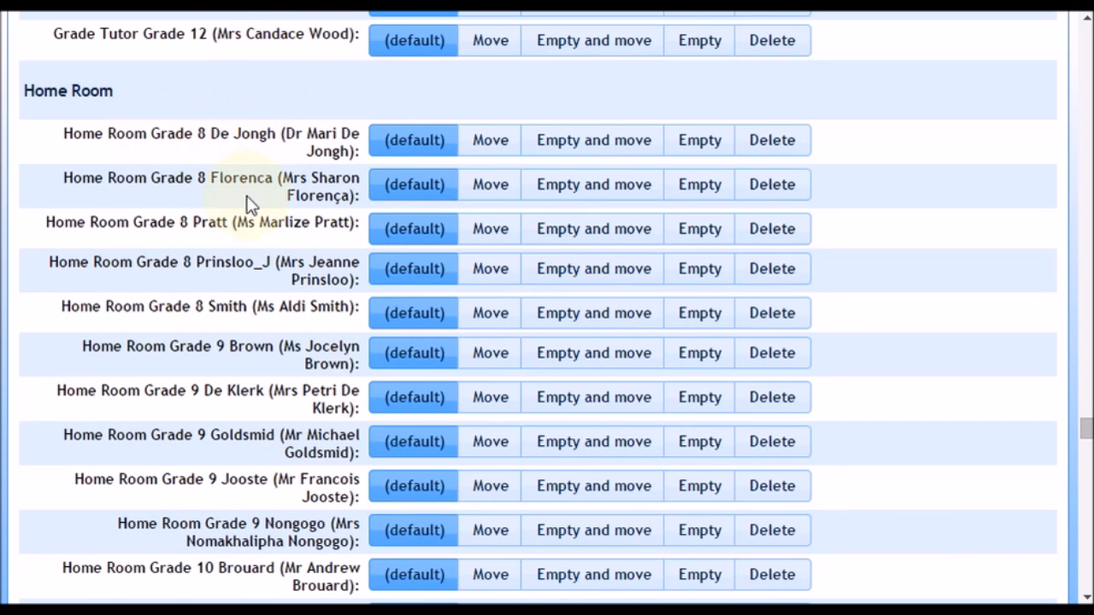
{"action": "scroll", "coordinate": [213, 306], "scroll_direction": "down", "scroll_amount": 4}
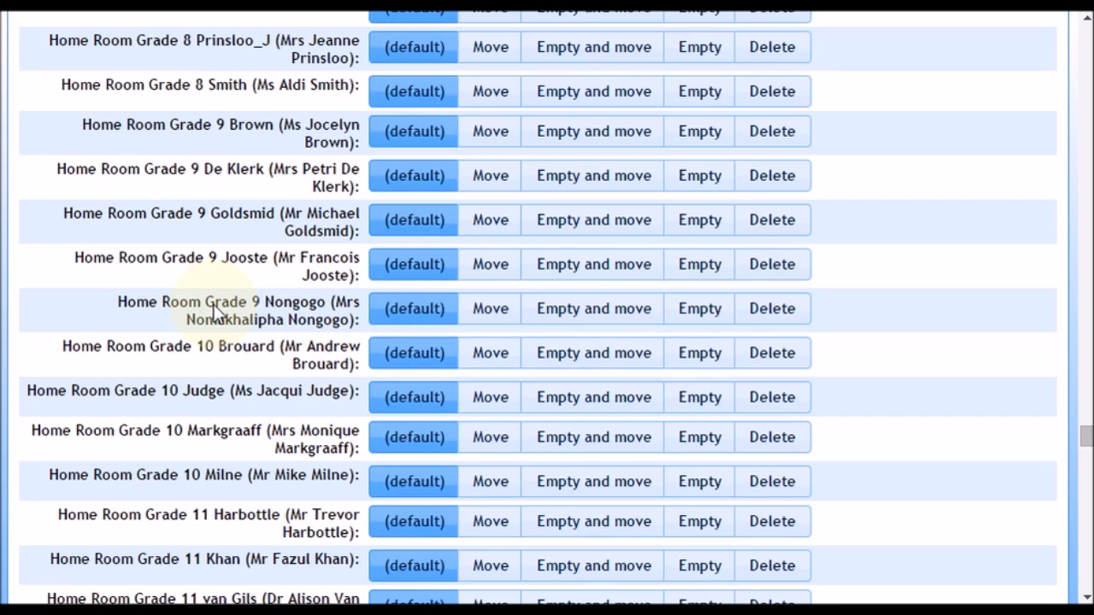
{"action": "scroll", "coordinate": [215, 312], "scroll_direction": "up", "scroll_amount": 4}
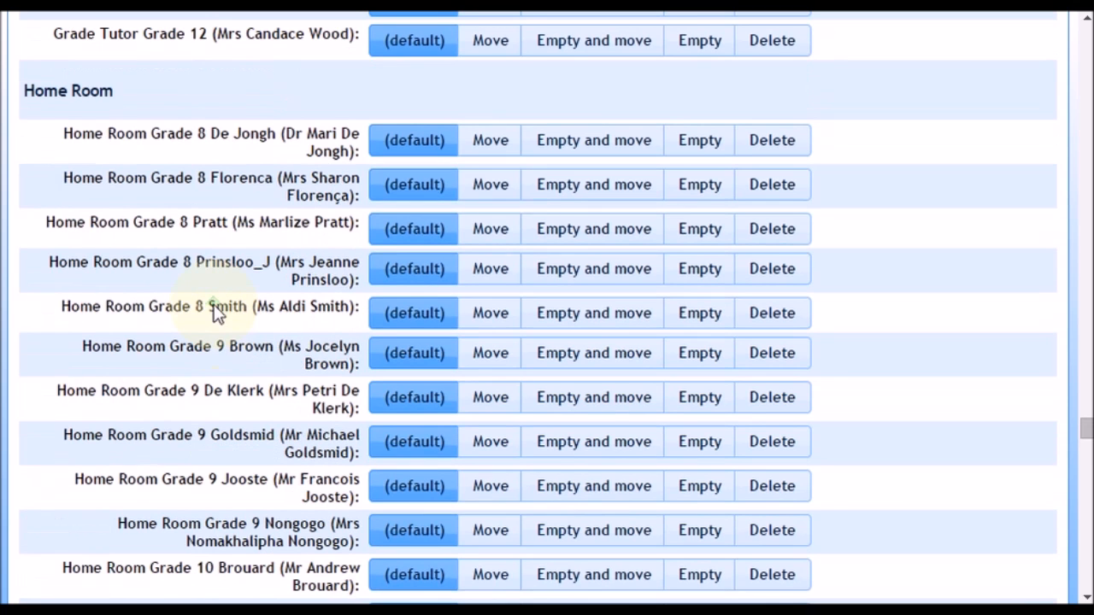
{"action": "left_click", "coordinate": [704, 142]}
{"action": "left_click", "coordinate": [706, 190]}
{"action": "left_click", "coordinate": [700, 230]}
{"action": "left_click", "coordinate": [701, 270]}
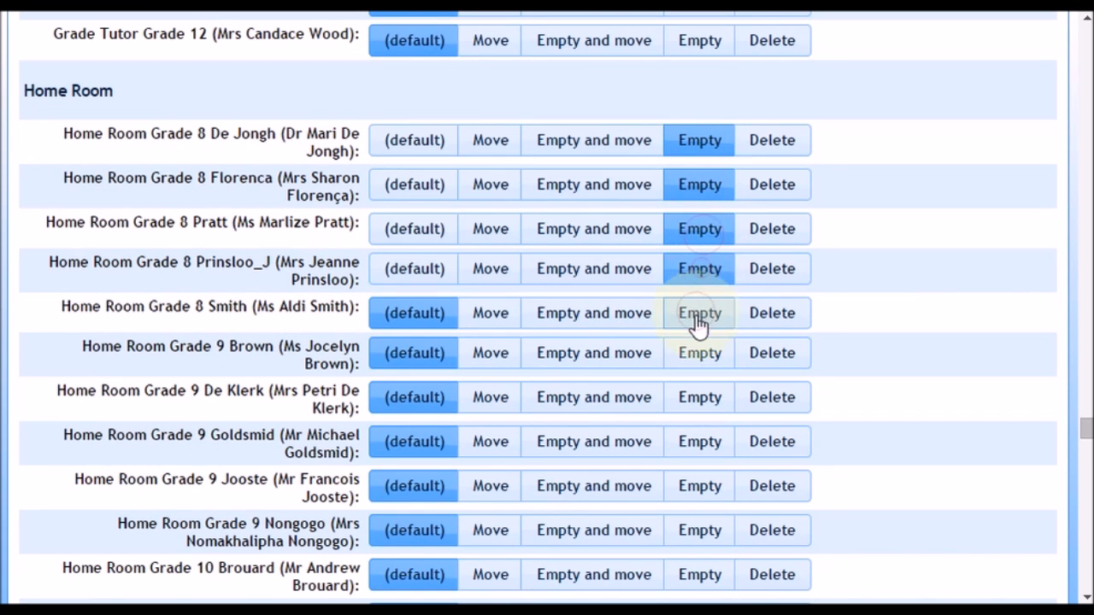
{"action": "left_click", "coordinate": [701, 314]}
Set all five Grade 9 Home Room classes to Empty.
{"action": "left_click", "coordinate": [700, 356]}
{"action": "left_click", "coordinate": [700, 398]}
{"action": "left_click", "coordinate": [700, 443]}
{"action": "left_click", "coordinate": [700, 488]}
{"action": "left_click", "coordinate": [701, 531]}
Set all four Grade 10 Home Room classes to Empty.
{"action": "scroll", "coordinate": [701, 531], "scroll_direction": "down", "scroll_amount": 3}
{"action": "left_click", "coordinate": [700, 353]}
{"action": "left_click", "coordinate": [701, 398]}
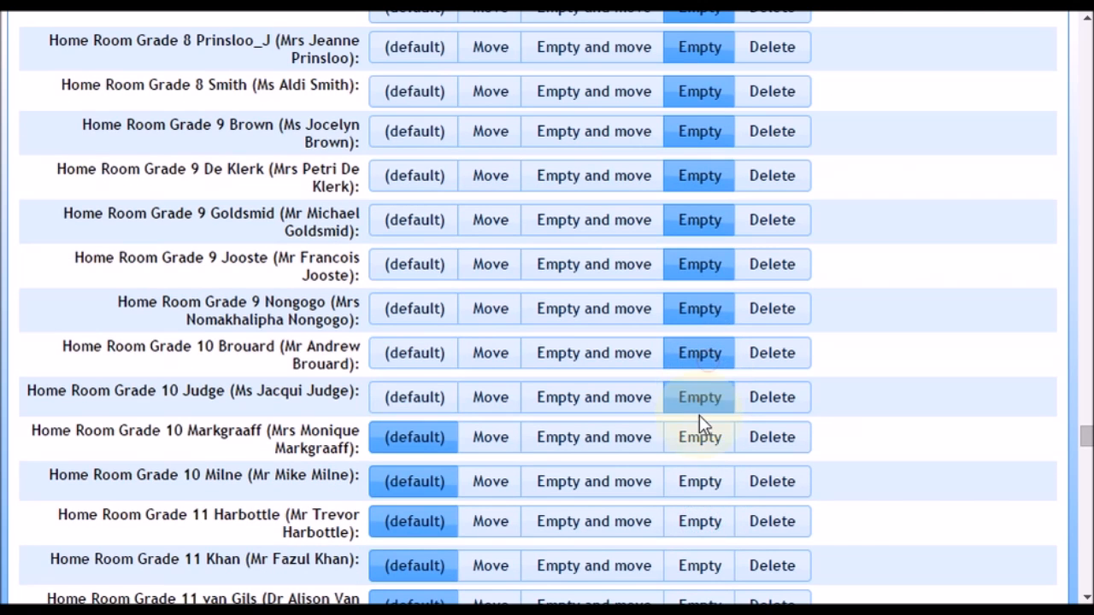
{"action": "left_click", "coordinate": [700, 436]}
{"action": "left_click", "coordinate": [700, 481]}
Set all four Grade 11 Home Room classes to Empty.
{"action": "left_click", "coordinate": [700, 521]}
{"action": "scroll", "coordinate": [700, 524], "scroll_direction": "down", "scroll_amount": 3}
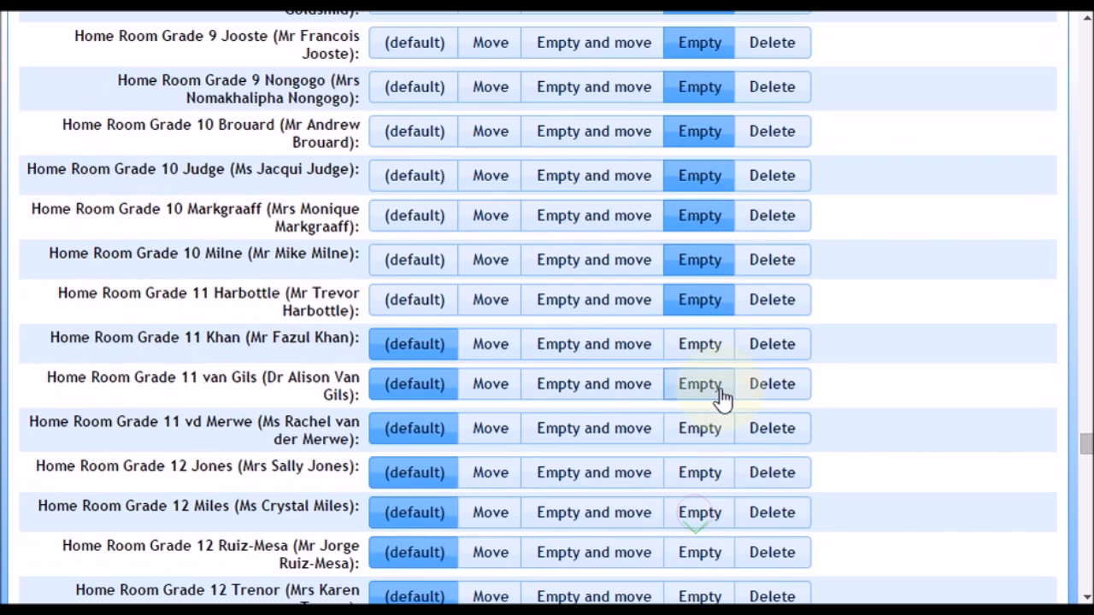
{"action": "left_click", "coordinate": [702, 357]}
{"action": "left_click", "coordinate": [700, 384]}
{"action": "left_click", "coordinate": [700, 428]}
Set all five Grade 12 Home Room classes to Empty.
{"action": "left_click", "coordinate": [700, 473]}
{"action": "left_click", "coordinate": [701, 512]}
{"action": "left_click", "coordinate": [712, 556]}
{"action": "scroll", "coordinate": [727, 551], "scroll_direction": "down", "scroll_amount": 3}
{"action": "left_click", "coordinate": [703, 380]}
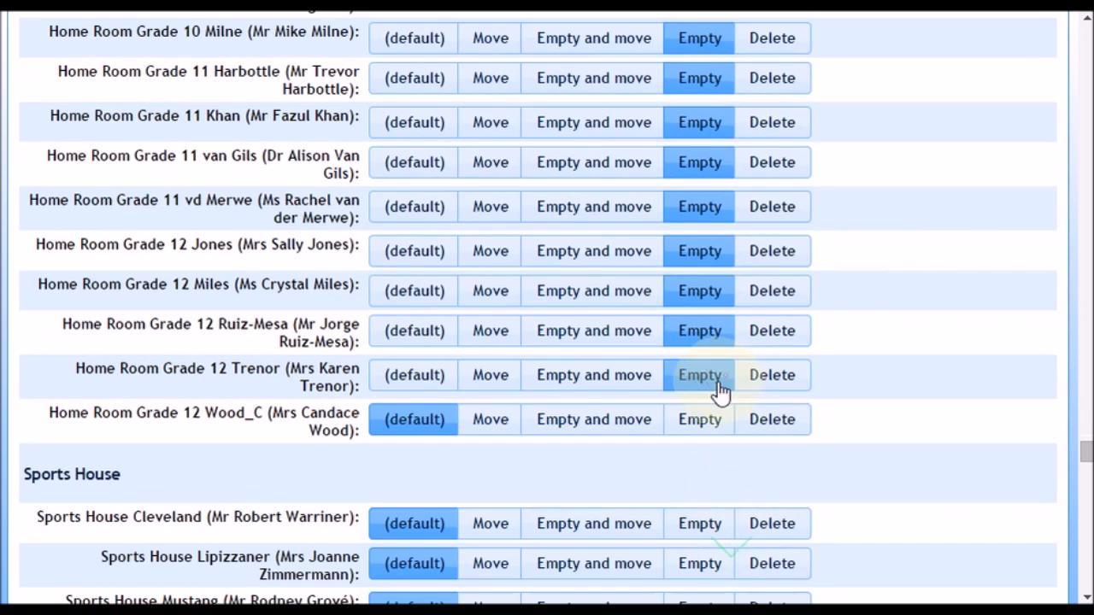
{"action": "left_click", "coordinate": [706, 423]}
Review the Sports House classes and set the Student Representative Council class to Empty.
{"action": "scroll", "coordinate": [703, 430], "scroll_direction": "down", "scroll_amount": 3}
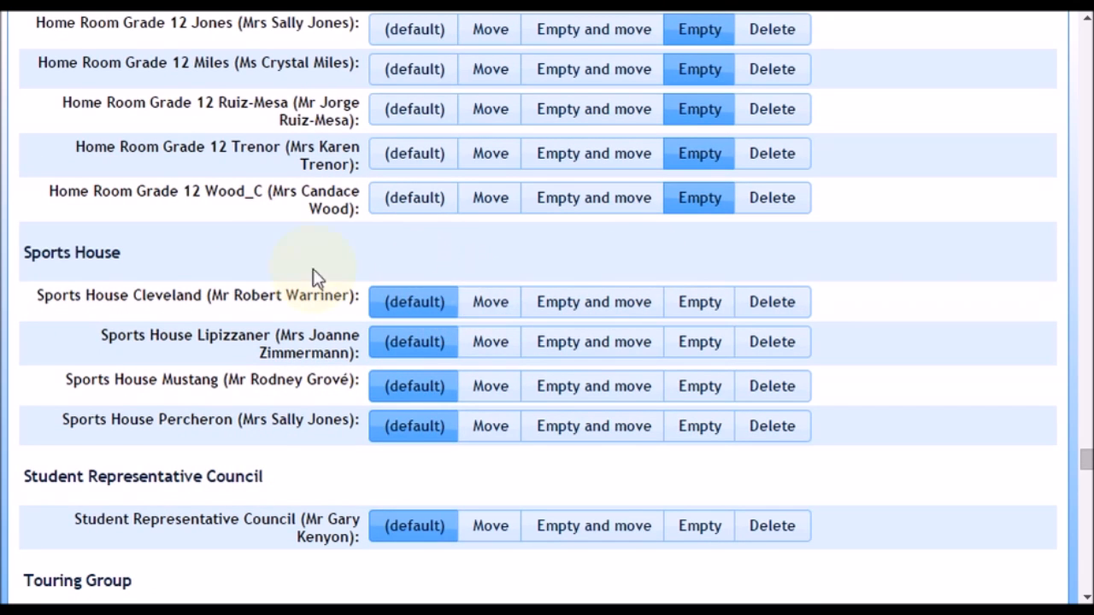
{"action": "left_click_drag", "start_coordinate": [61, 295], "coordinate": [220, 301]}
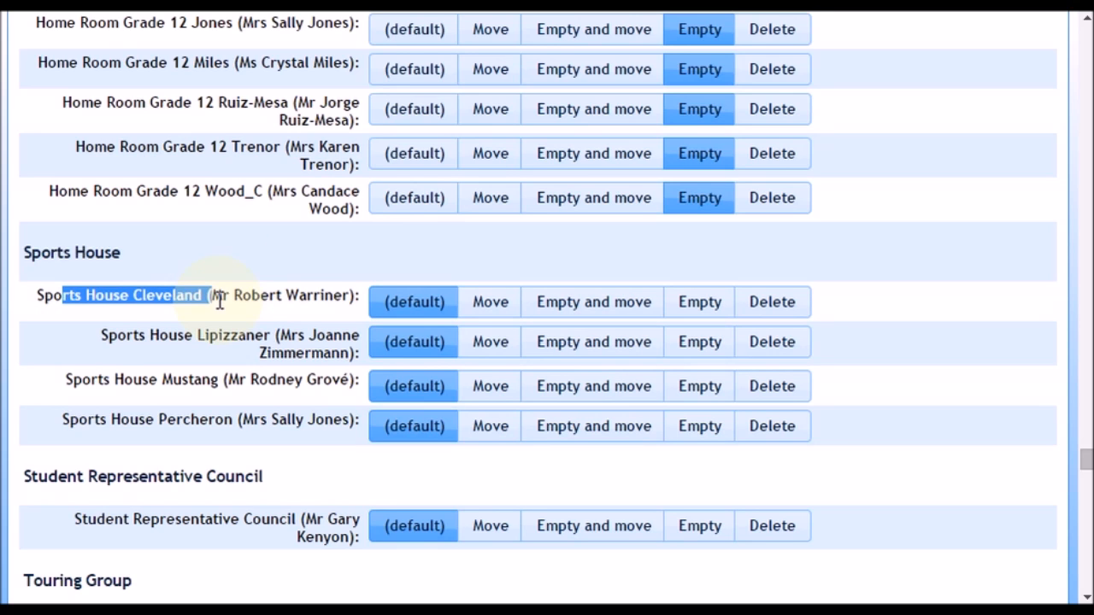
{"action": "left_click", "coordinate": [219, 301]}
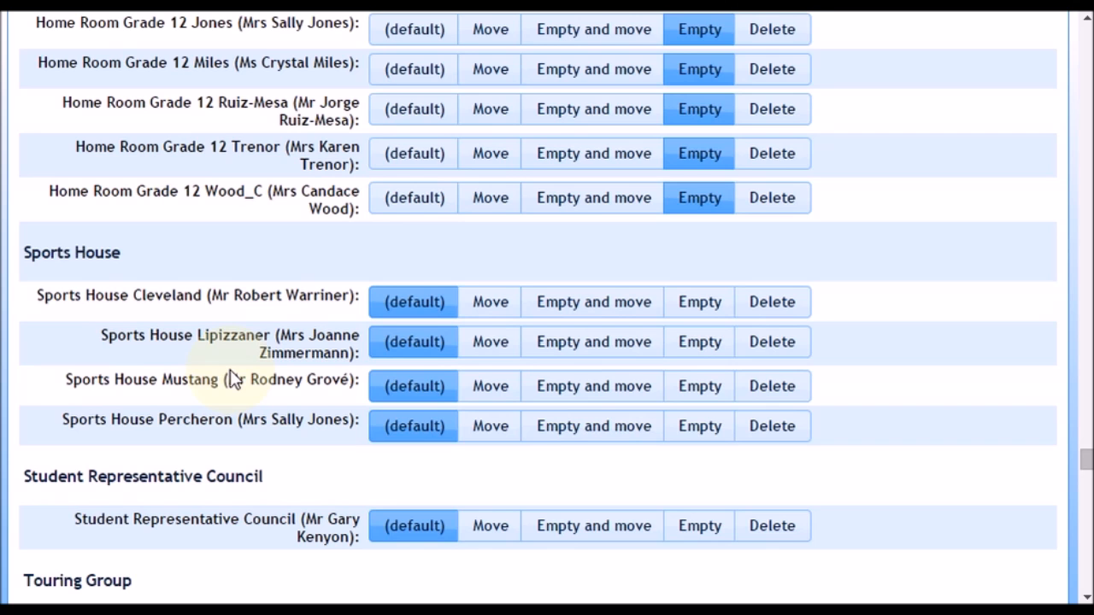
{"action": "scroll", "coordinate": [231, 380], "scroll_direction": "down", "scroll_amount": 3}
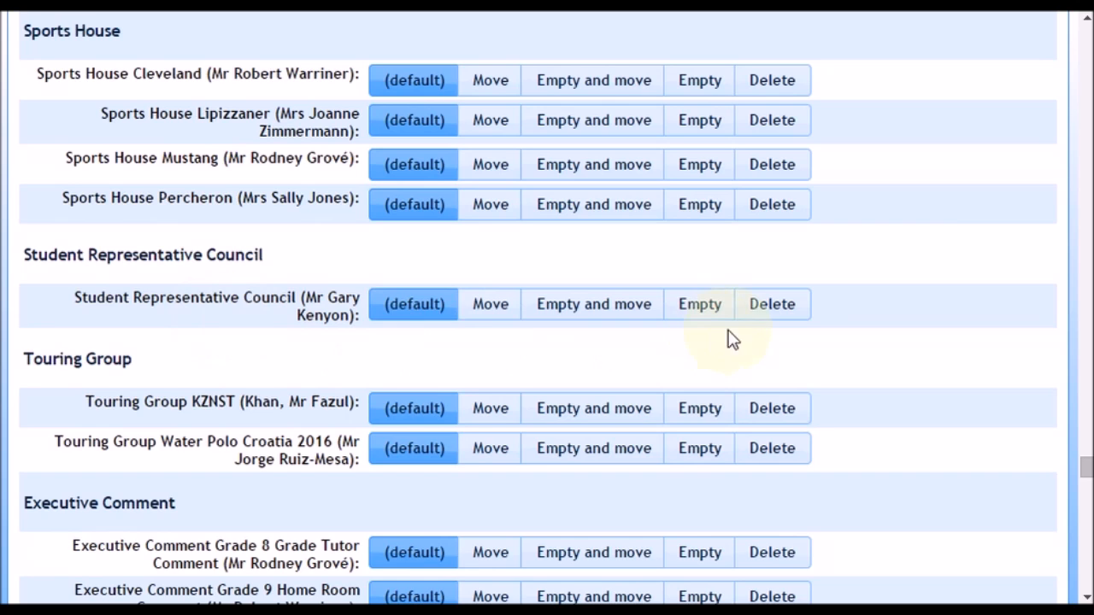
{"action": "left_click", "coordinate": [708, 311]}
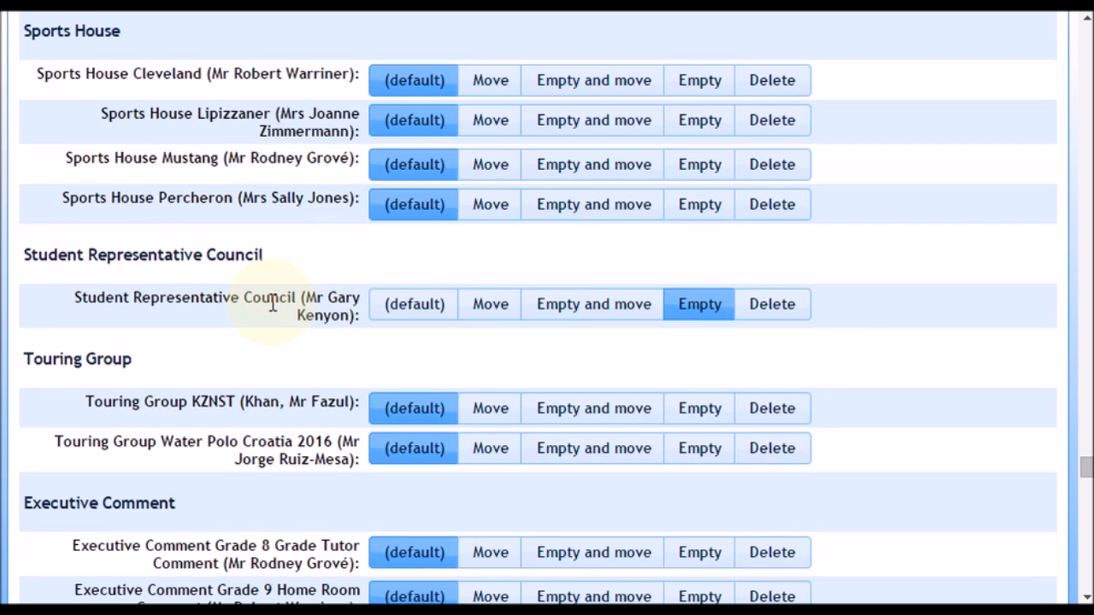
Set the touring groups KZNST and Water Polo Croatia 2016 to Delete.
{"action": "left_click", "coordinate": [766, 414]}
{"action": "left_click", "coordinate": [767, 451]}
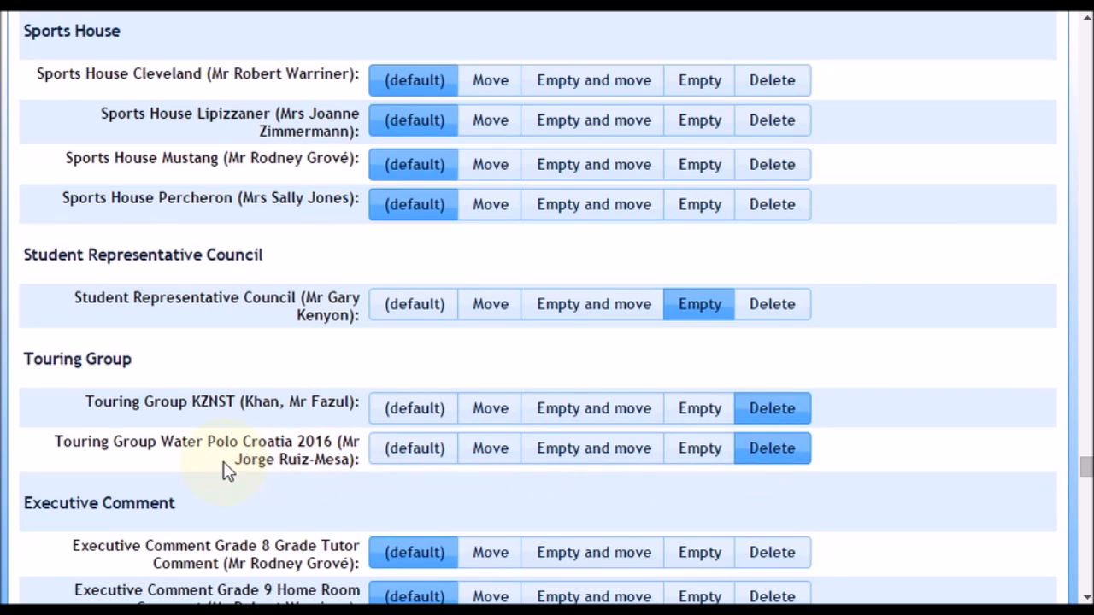
{"action": "scroll", "coordinate": [212, 432], "scroll_direction": "down", "scroll_amount": 15}
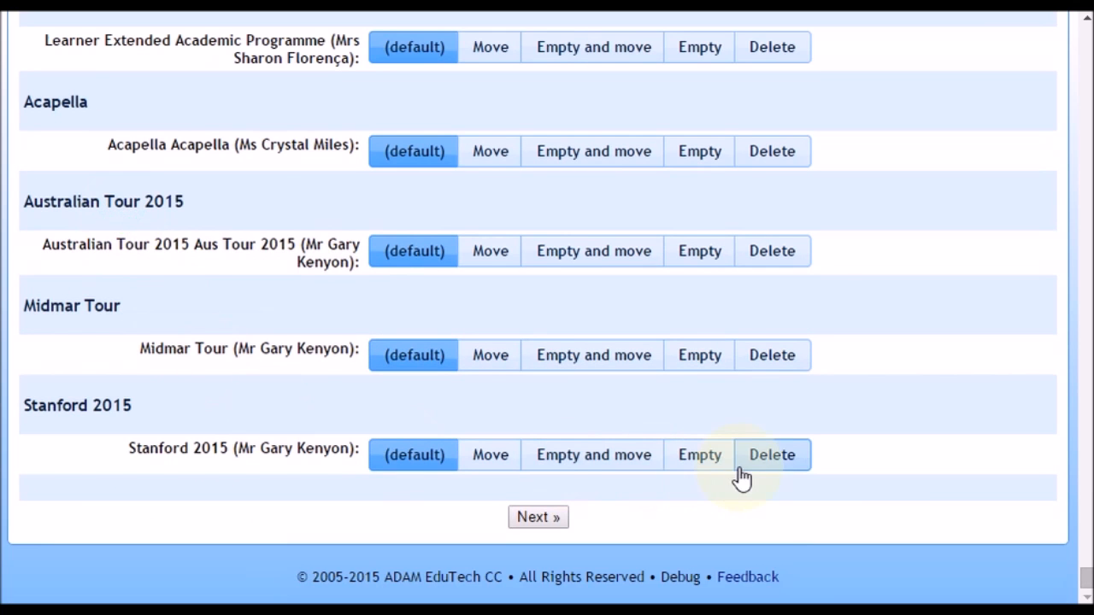
Set Stanford 2015 to Delete and Midmar Tour to Empty, and submit the class choices for the year-end procedure.
{"action": "left_click", "coordinate": [767, 468]}
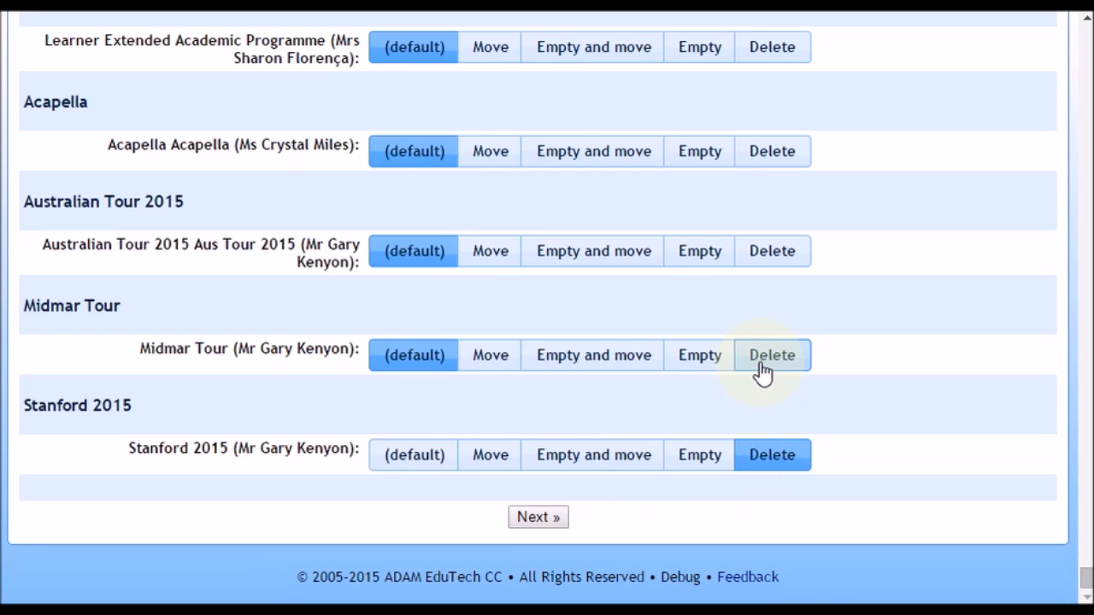
{"action": "left_click", "coordinate": [693, 366]}
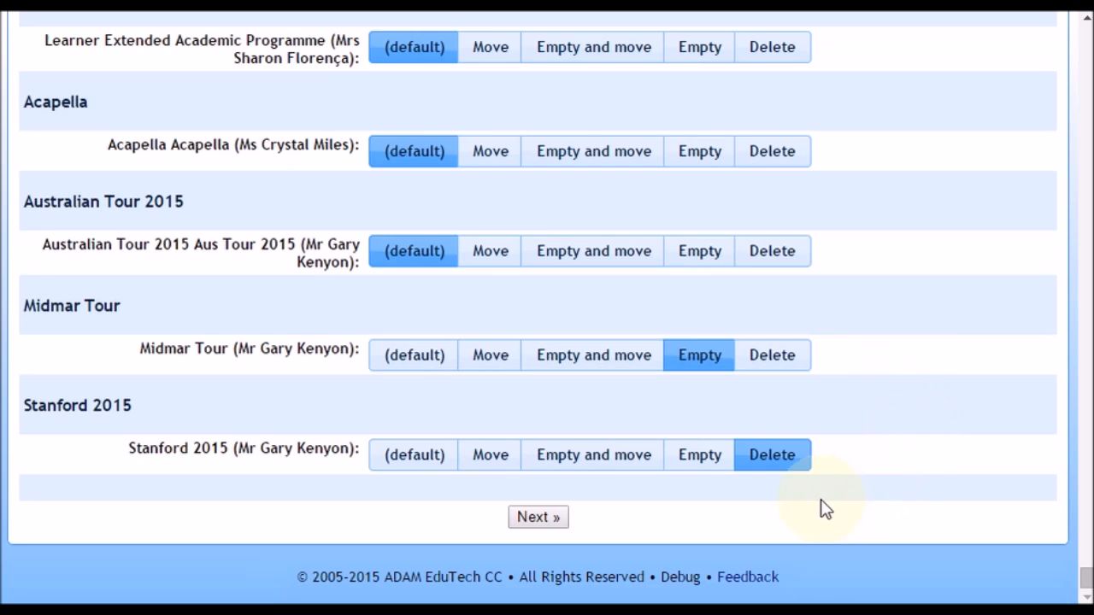
{"action": "left_click", "coordinate": [531, 522]}
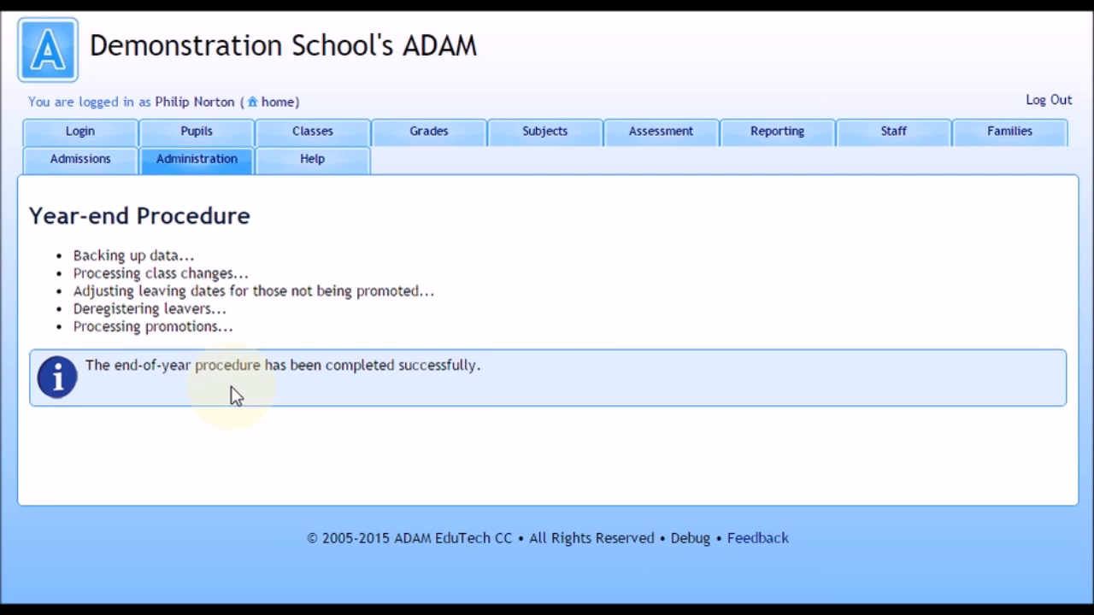
Generate a web browser scratch list for Grade 9 showing last name, preferred name and Home Room.
{"action": "left_click", "coordinate": [215, 161]}
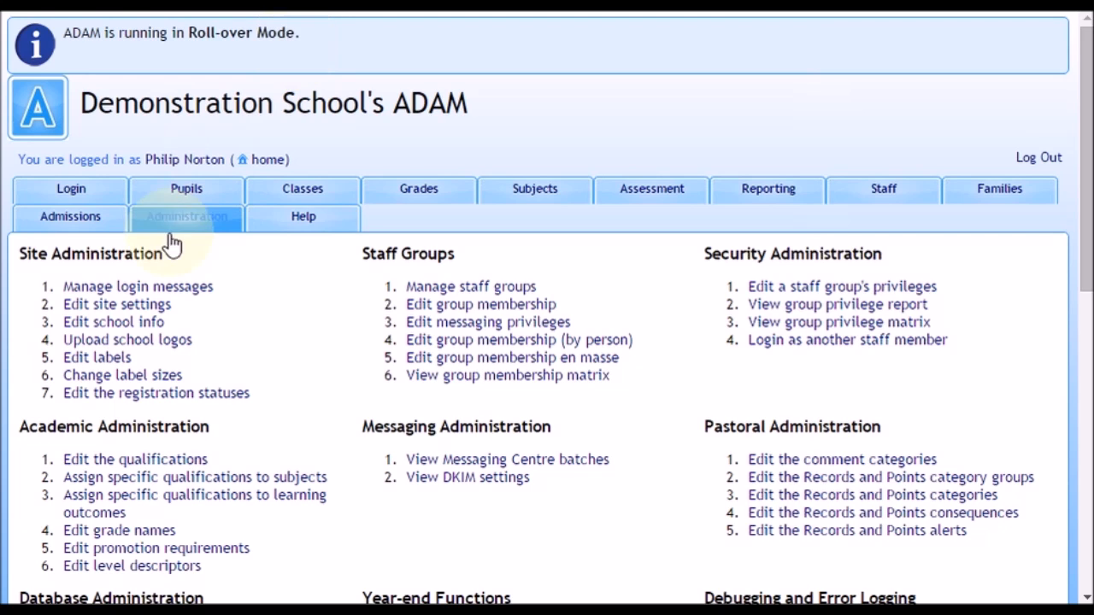
{"action": "left_click", "coordinate": [176, 195]}
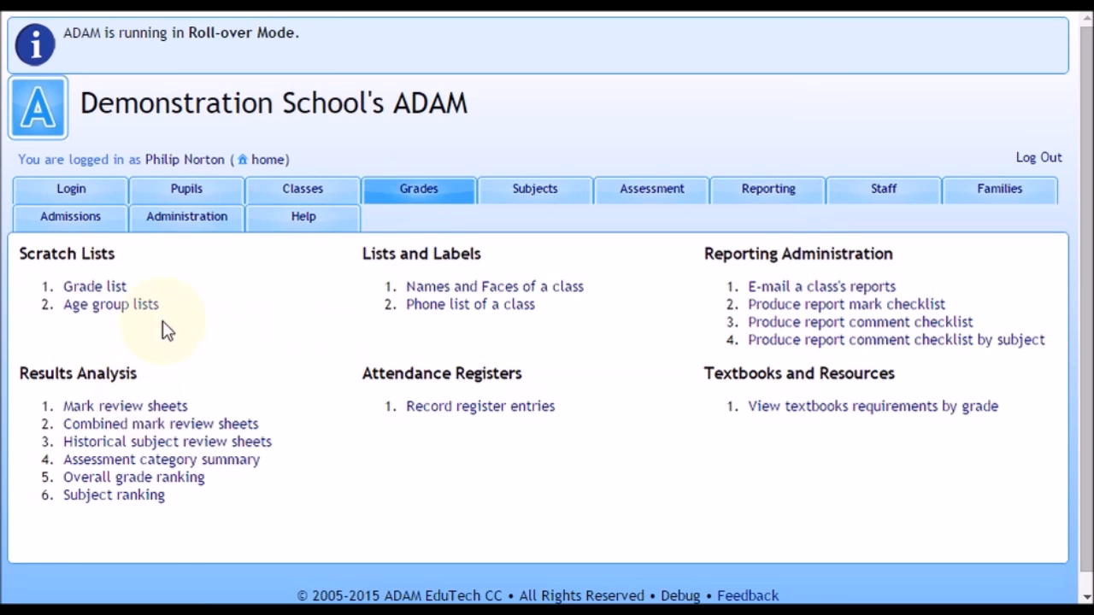
{"action": "left_click", "coordinate": [110, 292]}
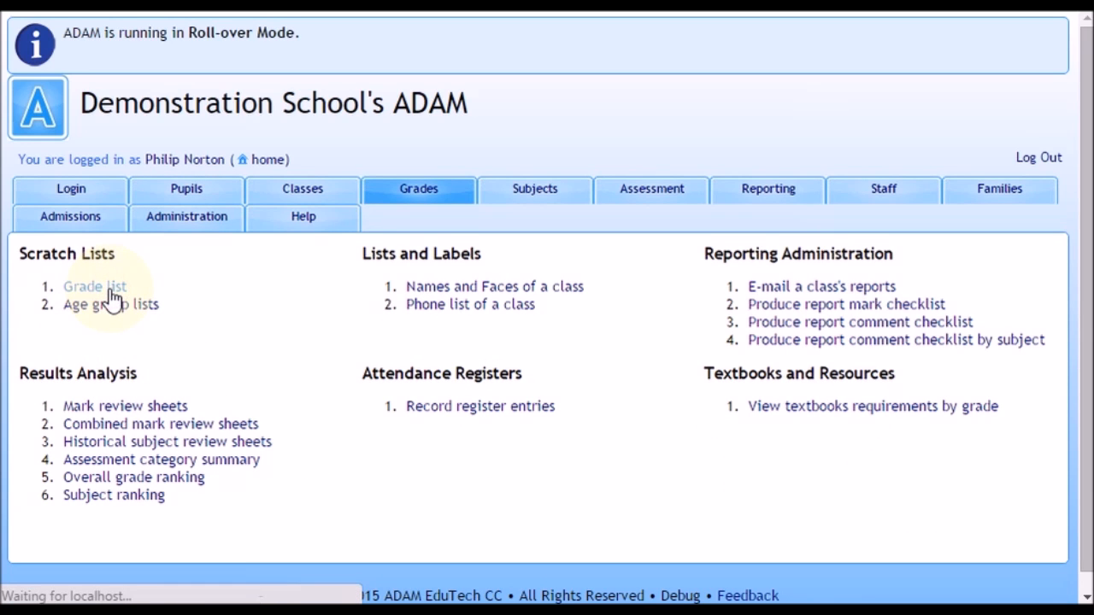
{"action": "scroll", "coordinate": [103, 295], "scroll_direction": "down", "scroll_amount": 3}
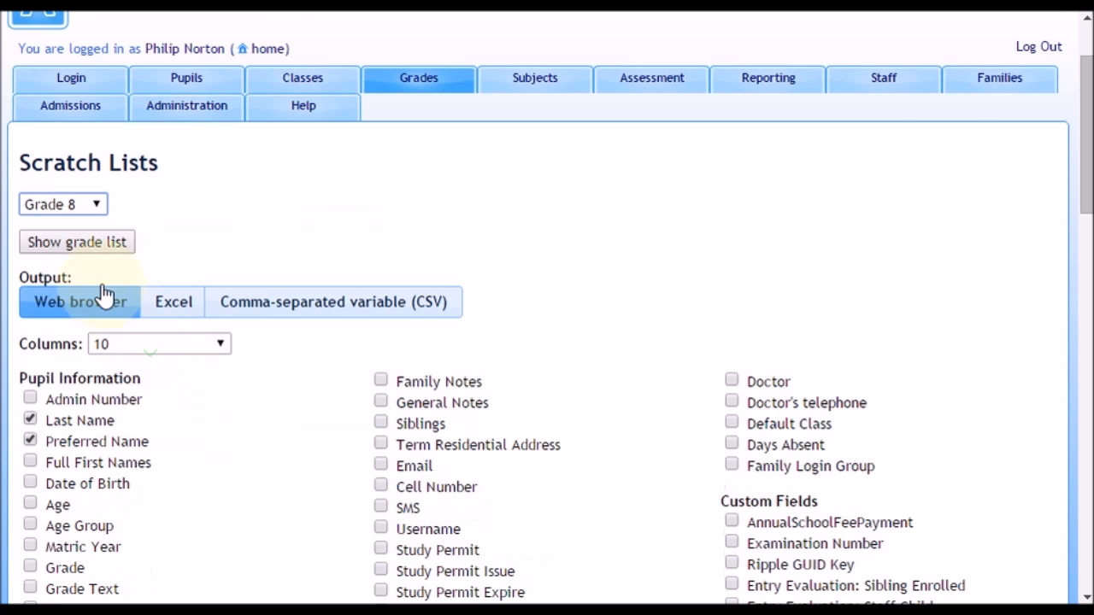
{"action": "left_click", "coordinate": [92, 205]}
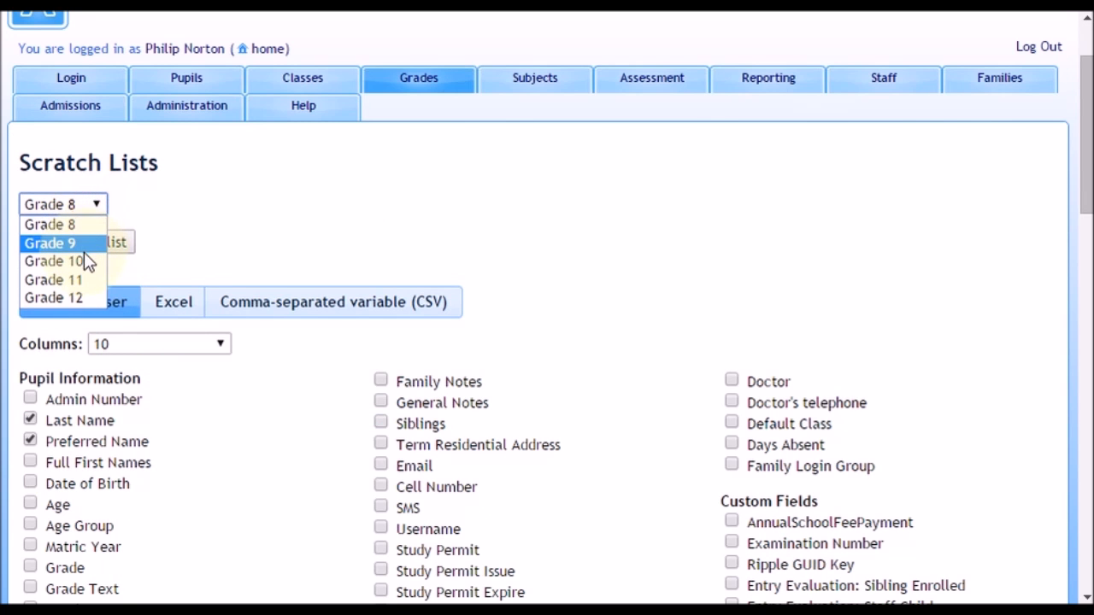
{"action": "left_click", "coordinate": [83, 244]}
{"action": "scroll", "coordinate": [215, 282], "scroll_direction": "down", "scroll_amount": 15}
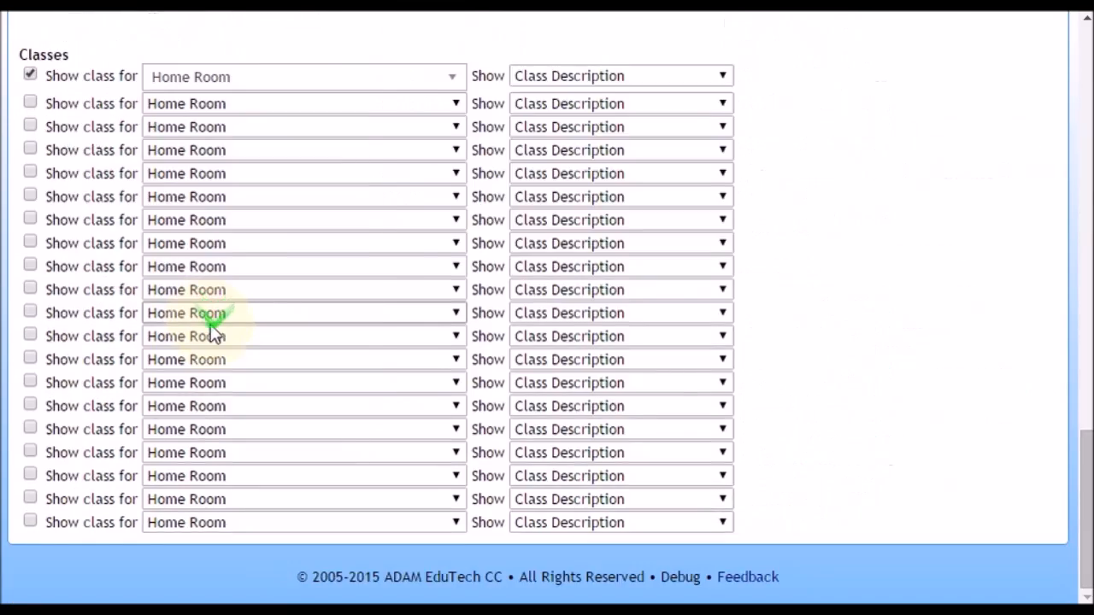
{"action": "scroll", "coordinate": [213, 322], "scroll_direction": "up", "scroll_amount": 6}
{"action": "scroll", "coordinate": [171, 508], "scroll_direction": "down", "scroll_amount": 1}
{"action": "scroll", "coordinate": [317, 511], "scroll_direction": "up", "scroll_amount": 8}
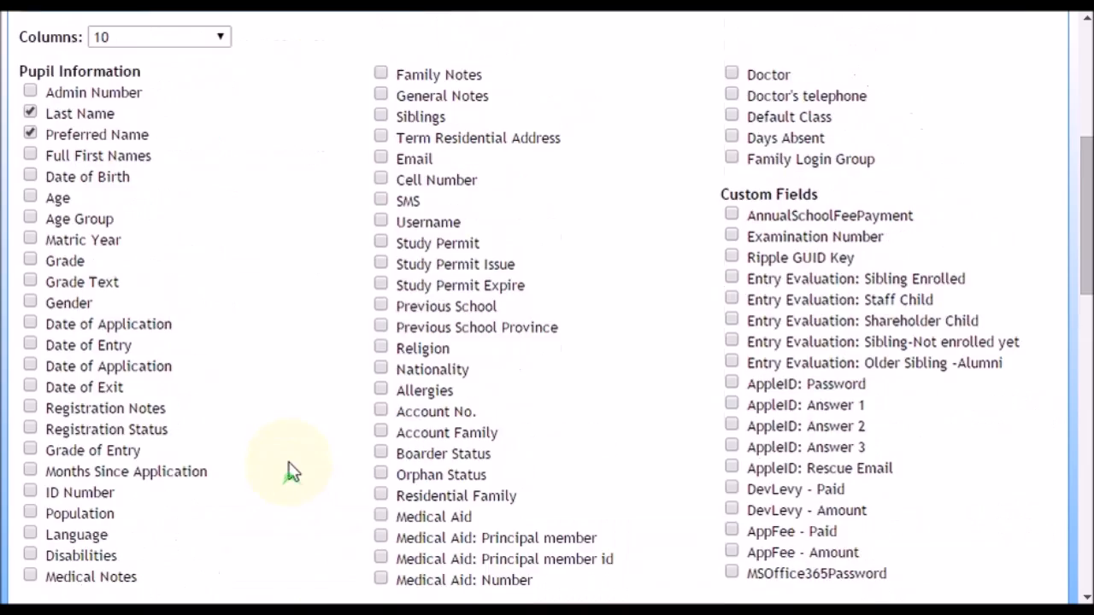
{"action": "scroll", "coordinate": [290, 473], "scroll_direction": "up", "scroll_amount": 5}
{"action": "left_click", "coordinate": [80, 353]}
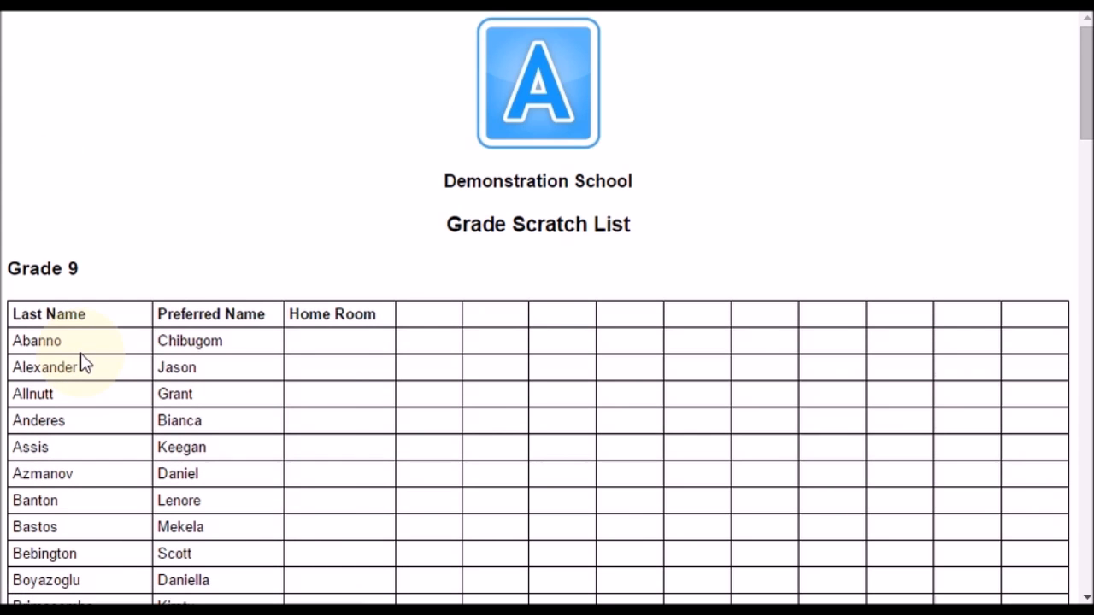
Check the pupils and Home Room column on the Grade 9 scratch list, and close the list.
{"action": "scroll", "coordinate": [362, 342], "scroll_direction": "down", "scroll_amount": 5}
{"action": "scroll", "coordinate": [363, 342], "scroll_direction": "up", "scroll_amount": 5}
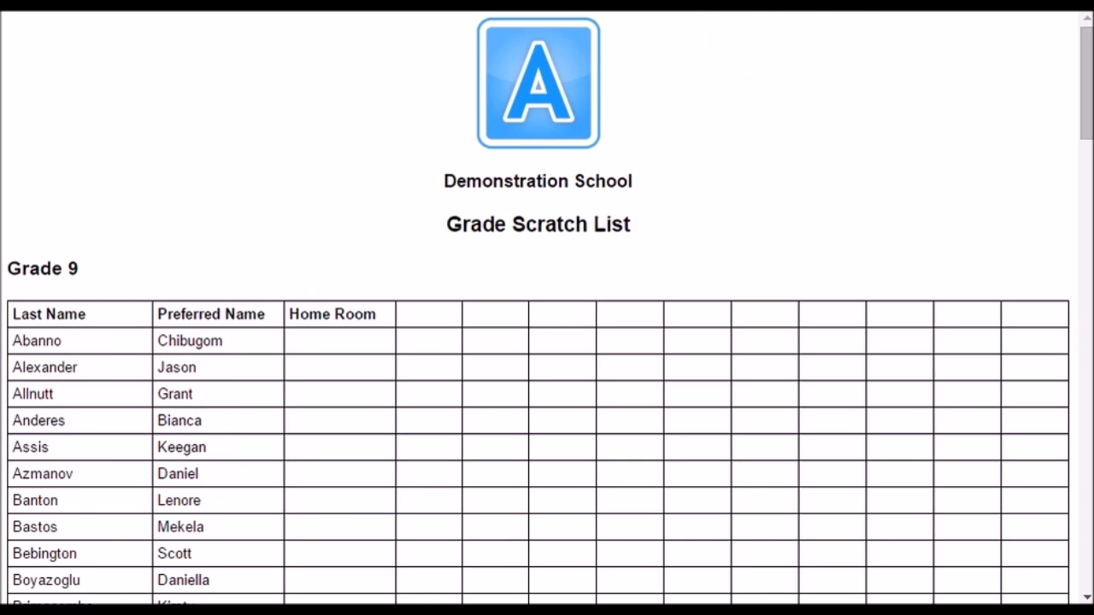
{"action": "key", "text": "ctrl+w"}
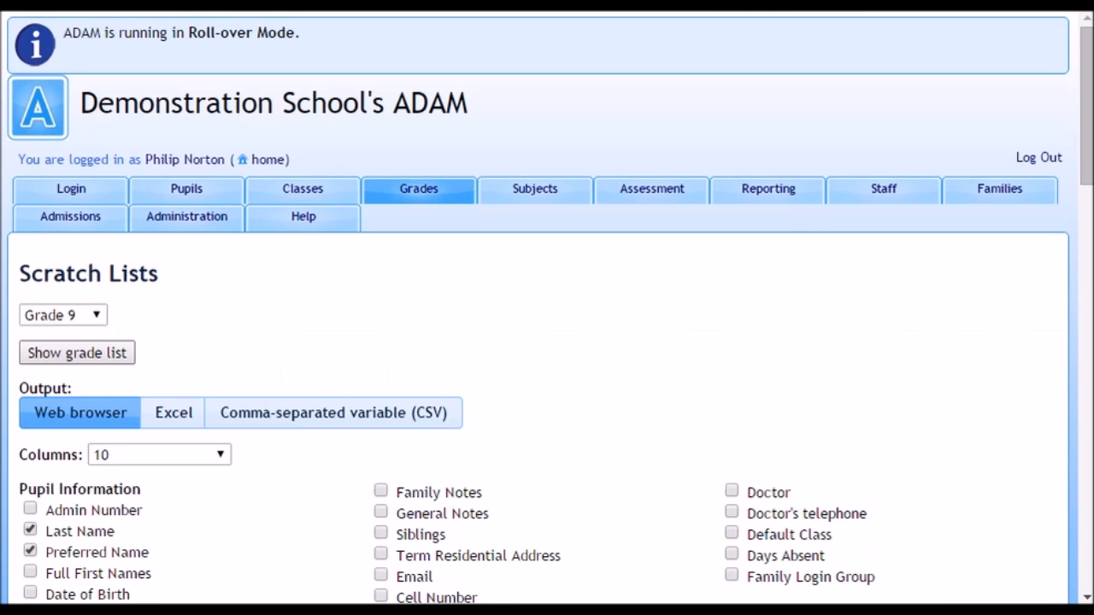
Look up a Grade 9 pupil by full name in Pupil Info and choose the matching pupil.
{"action": "left_click", "coordinate": [190, 189]}
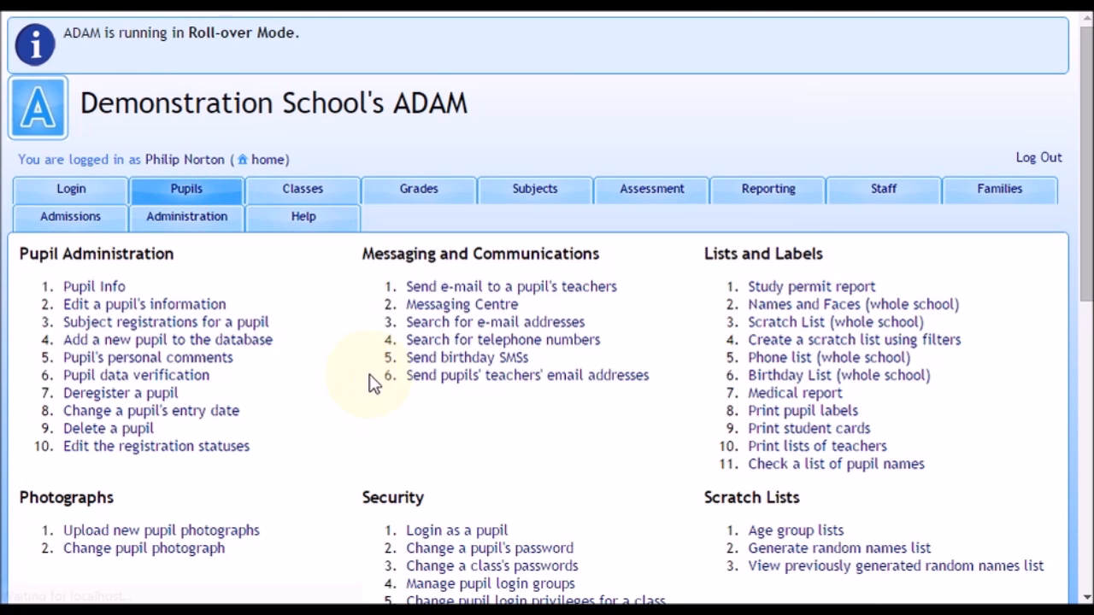
{"action": "left_click", "coordinate": [86, 293]}
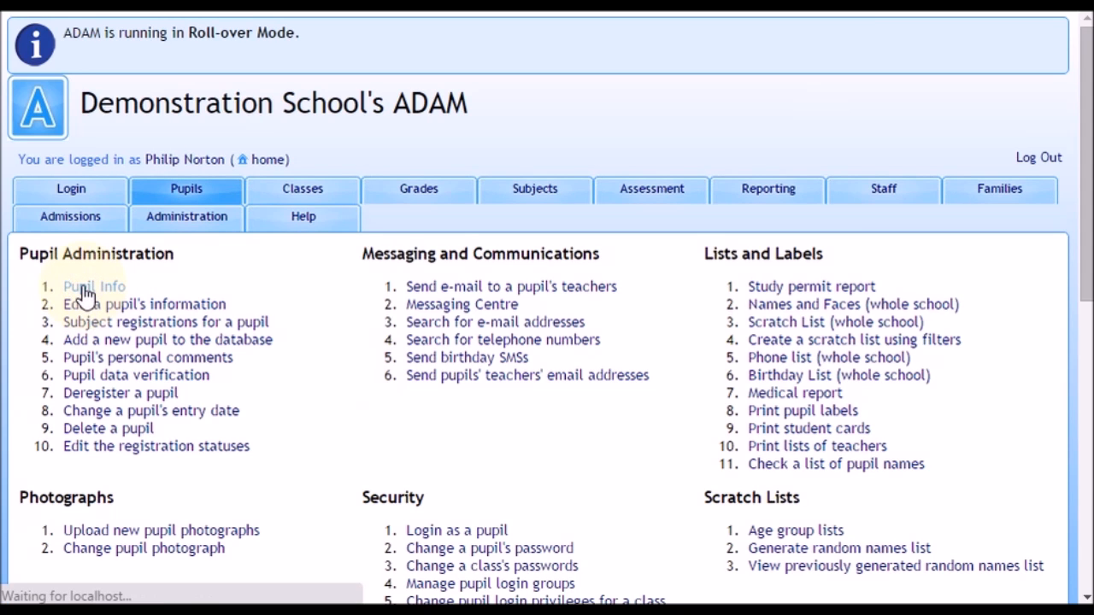
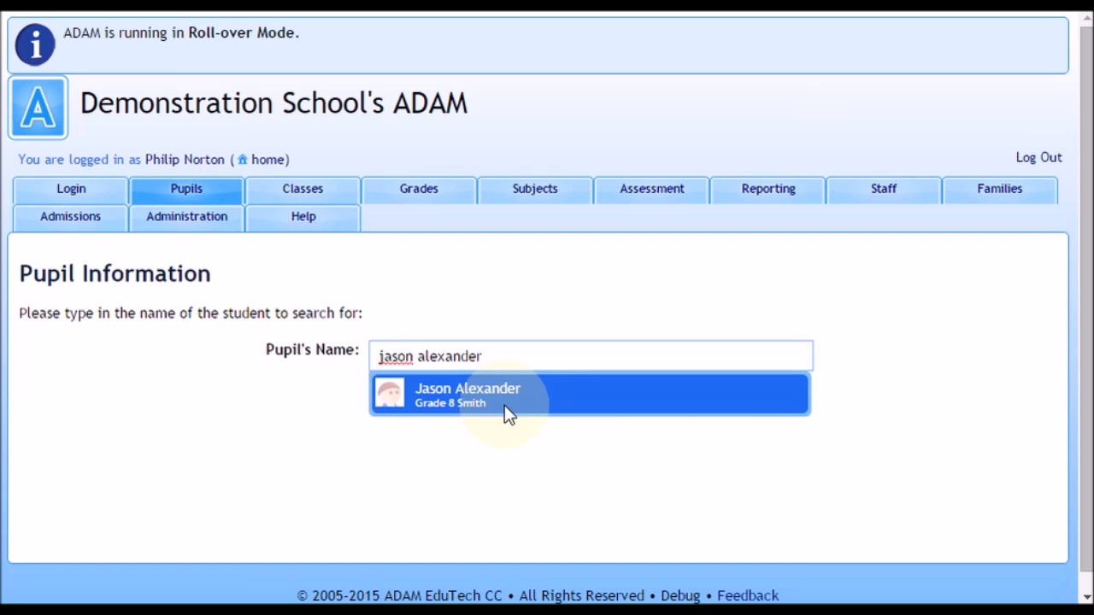
{"action": "left_click", "coordinate": [513, 449]}
Start a new reporting period named "Term 1, 2016" with the shortened name "T1, 16".
{"action": "left_click", "coordinate": [743, 209]}
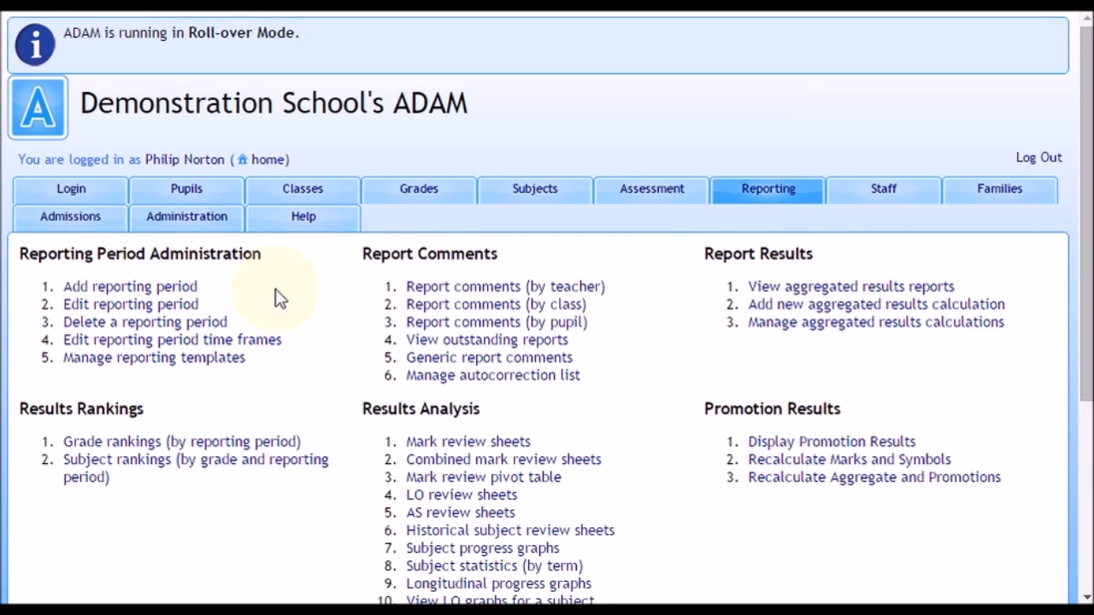
{"action": "left_click", "coordinate": [143, 291]}
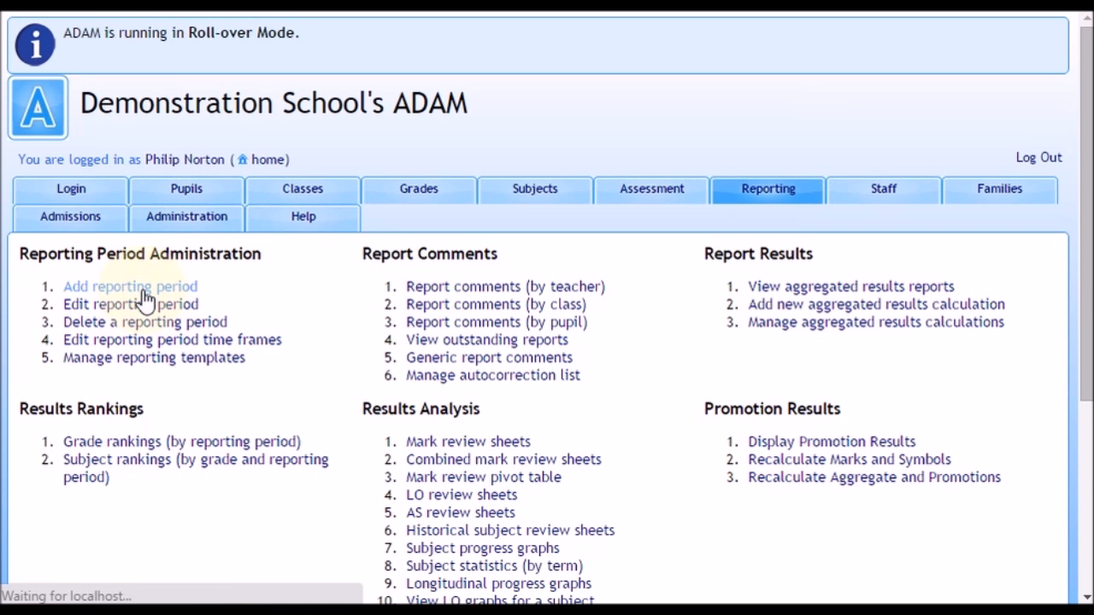
{"action": "left_click", "coordinate": [457, 354]}
{"action": "type", "text": "Term 1, 2016"}
{"action": "key", "text": "Tab"}
{"action": "type", "text": "T1, 16"}
Set the period dates to 2016-01-19 to 2016-04-15 and the publish date to 2016-04-18.
{"action": "left_click", "coordinate": [574, 419]}
{"action": "left_click", "coordinate": [436, 419]}
{"action": "left_click", "coordinate": [429, 359]}
{"action": "left_click", "coordinate": [556, 419]}
{"action": "left_click", "coordinate": [739, 209]}
{"action": "double_click", "coordinate": [739, 209]}
{"action": "left_click", "coordinate": [664, 334]}
{"action": "left_click", "coordinate": [436, 452]}
{"action": "triple_click", "coordinate": [603, 238]}
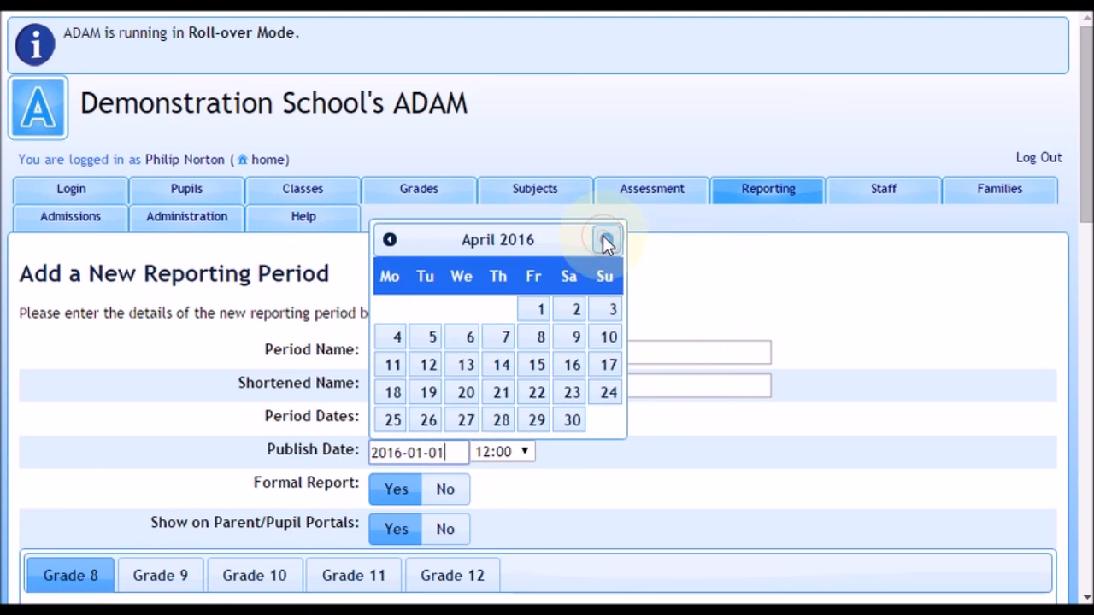
{"action": "left_click", "coordinate": [392, 393]}
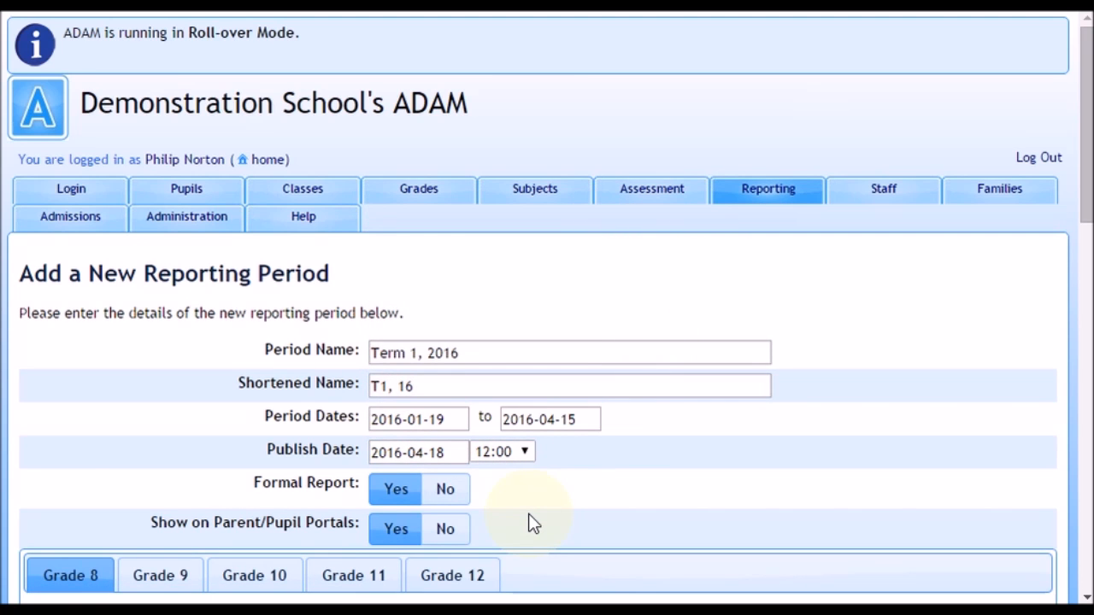
Save the new reporting period with its remaining settings as they are, and review its reporting time frames.
{"action": "scroll", "coordinate": [530, 524], "scroll_direction": "down", "scroll_amount": 15}
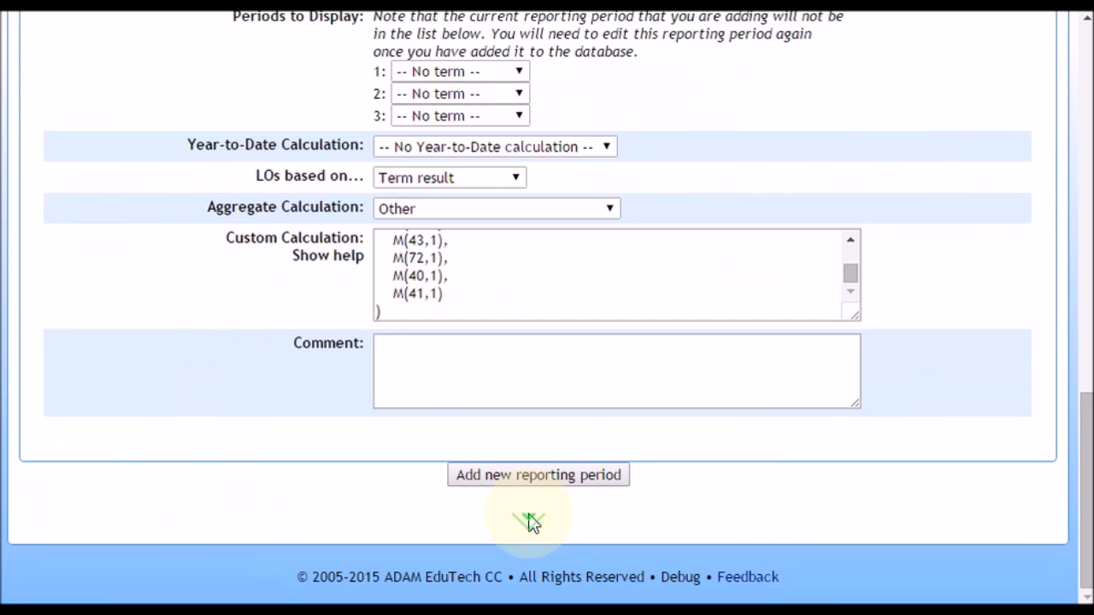
{"action": "left_click", "coordinate": [560, 475]}
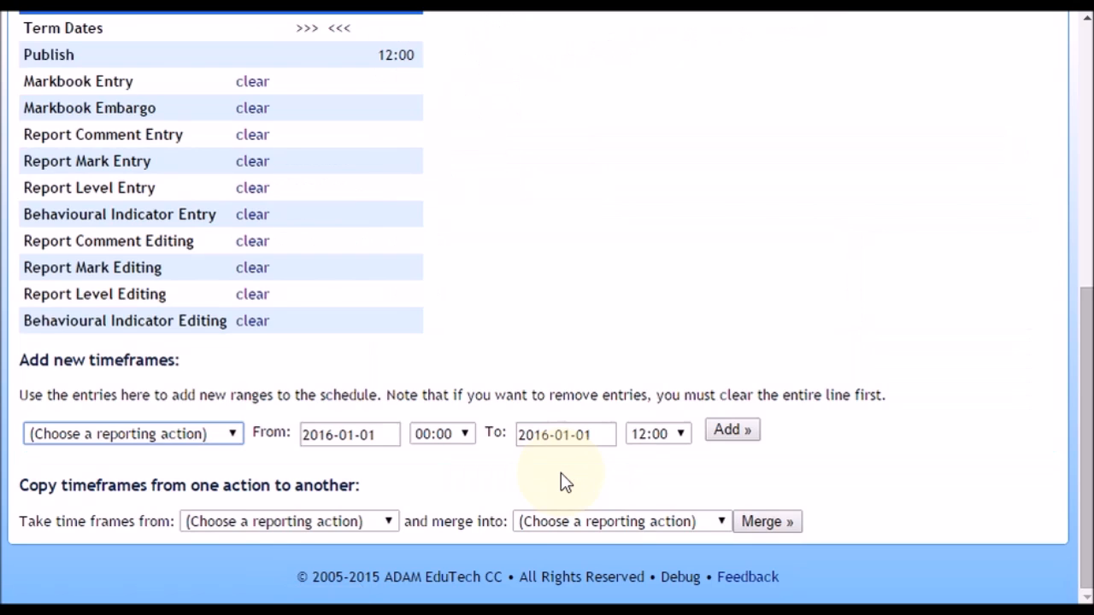
{"action": "scroll", "coordinate": [561, 479], "scroll_direction": "up", "scroll_amount": 10}
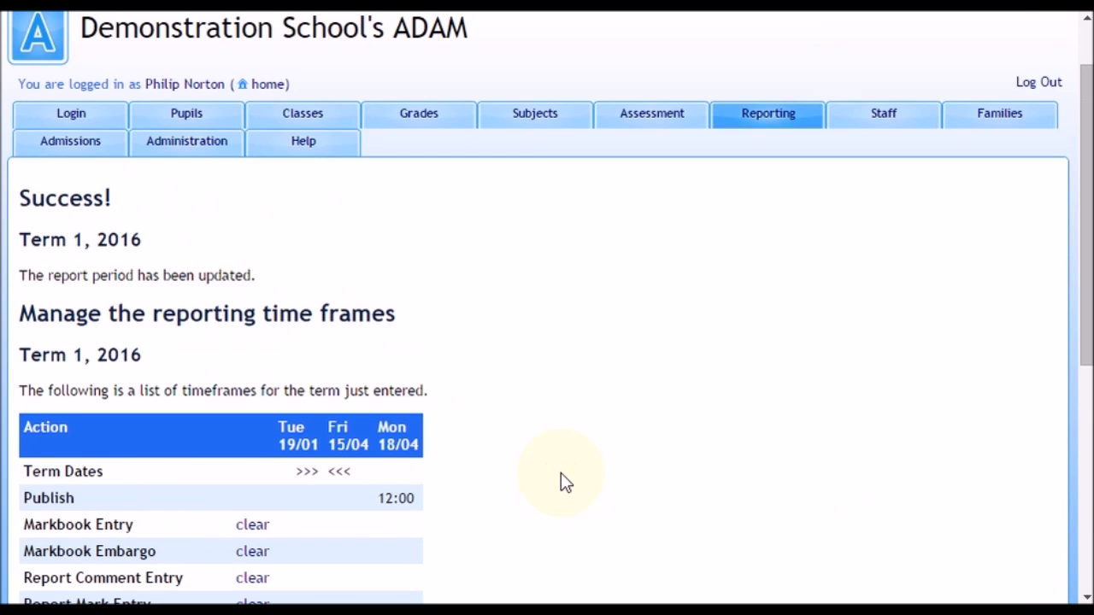
{"action": "scroll", "coordinate": [561, 481], "scroll_direction": "down", "scroll_amount": 5}
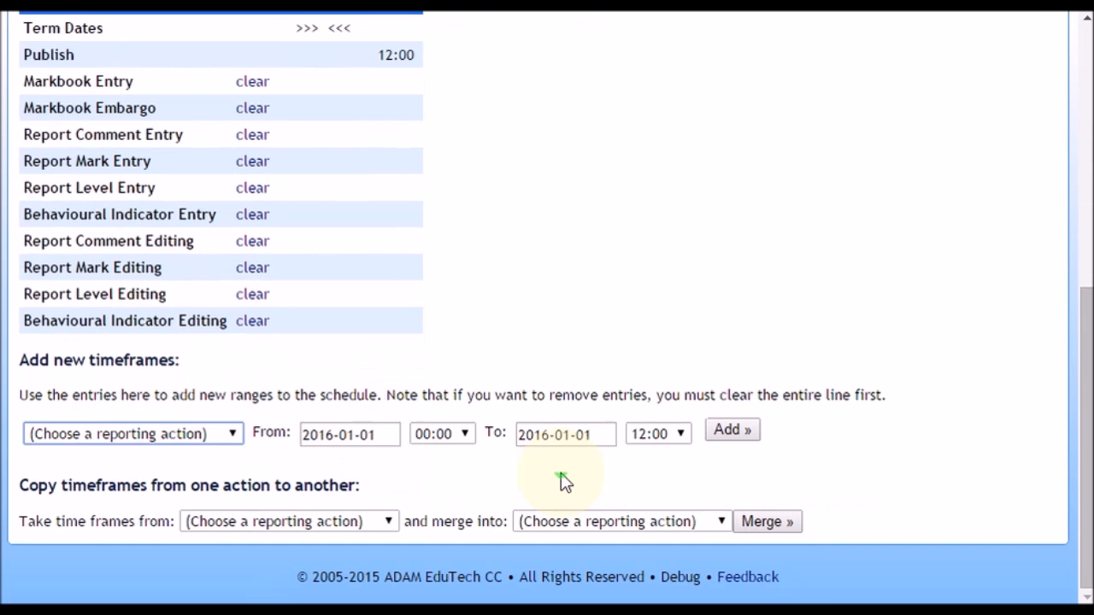
{"action": "scroll", "coordinate": [425, 291], "scroll_direction": "up", "scroll_amount": 6}
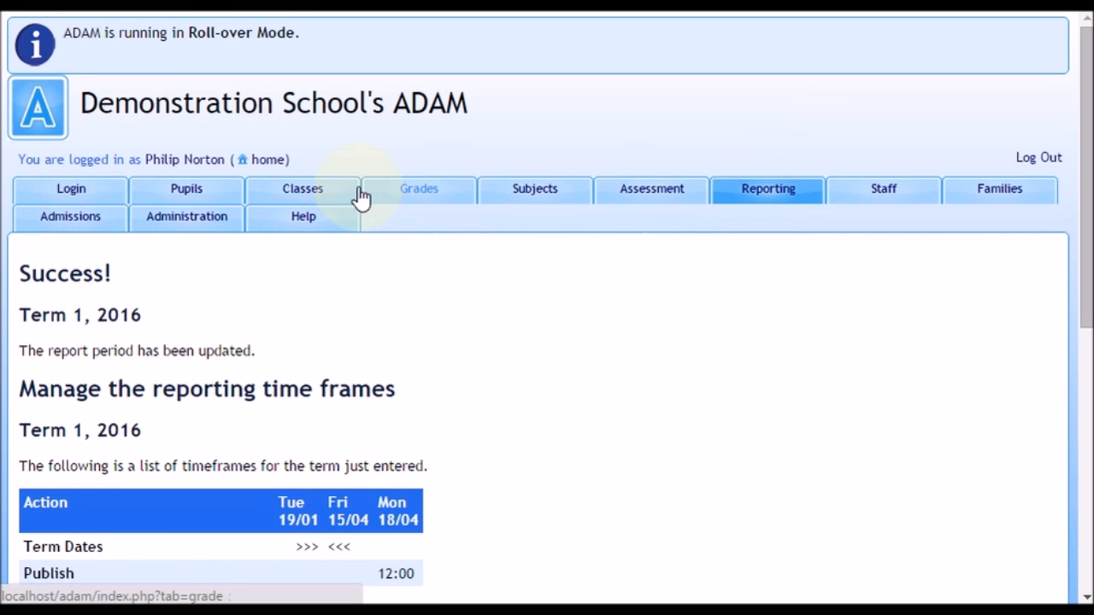
Look up the same pupil by full name in Pupil Info again to check the grade and class shown.
{"action": "left_click", "coordinate": [186, 206]}
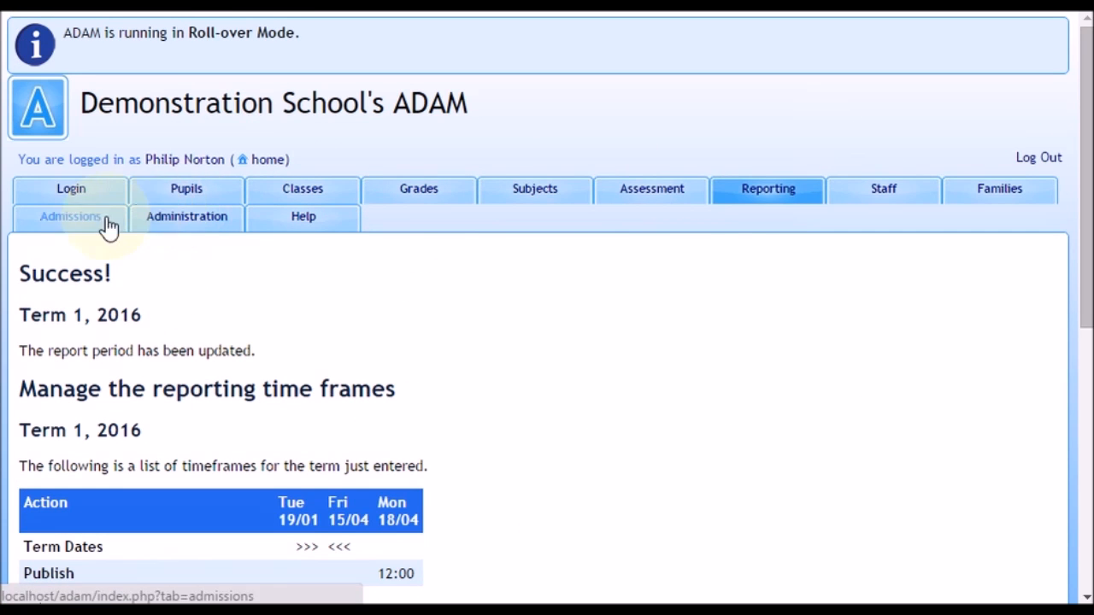
{"action": "left_click", "coordinate": [89, 290]}
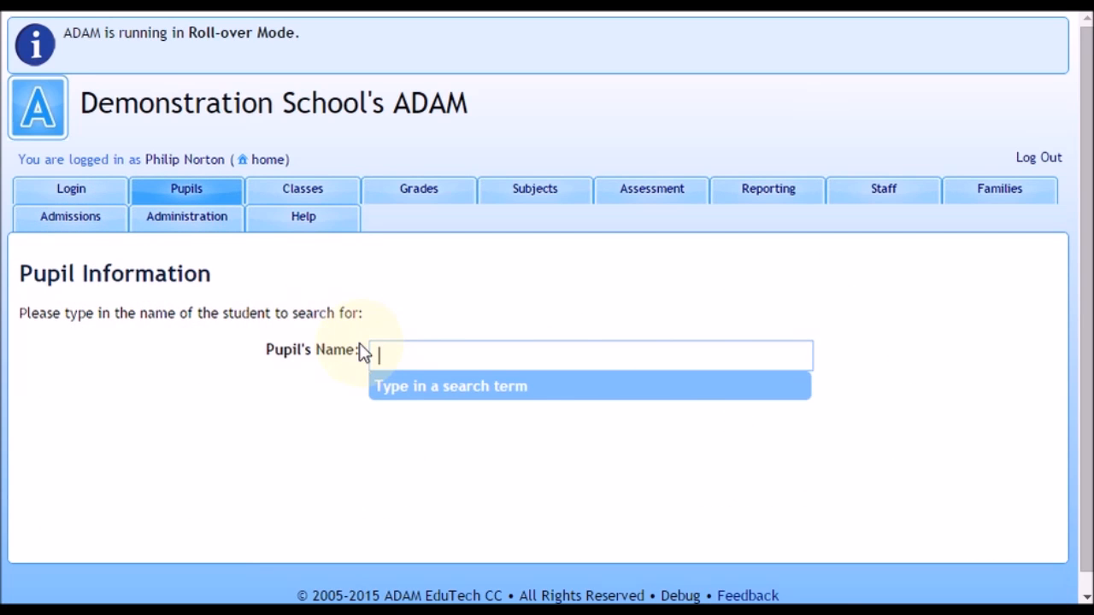
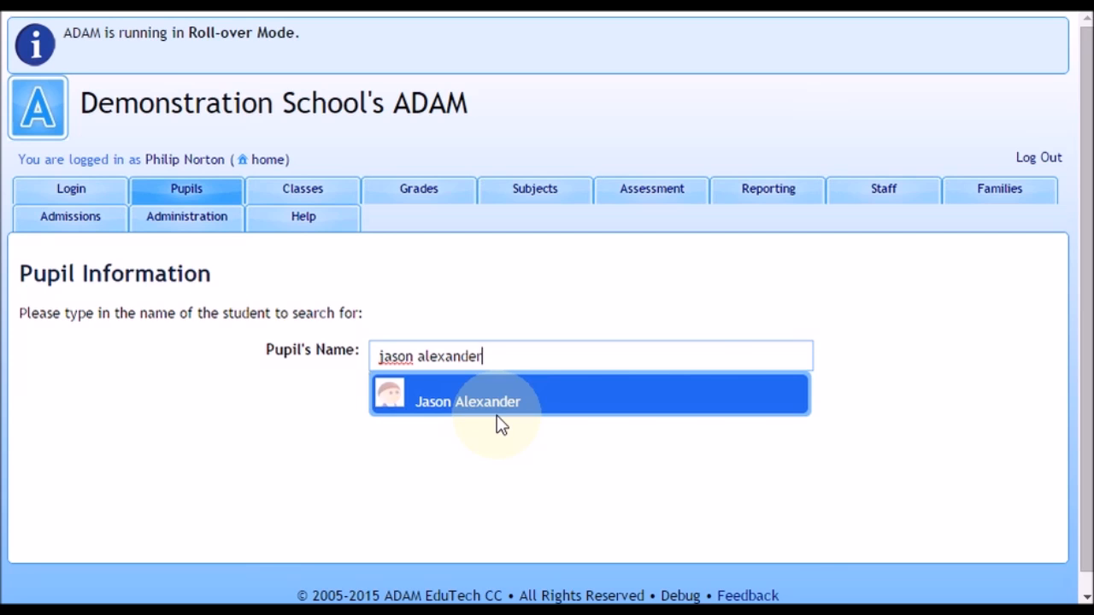
{"action": "left_click", "coordinate": [497, 419]}
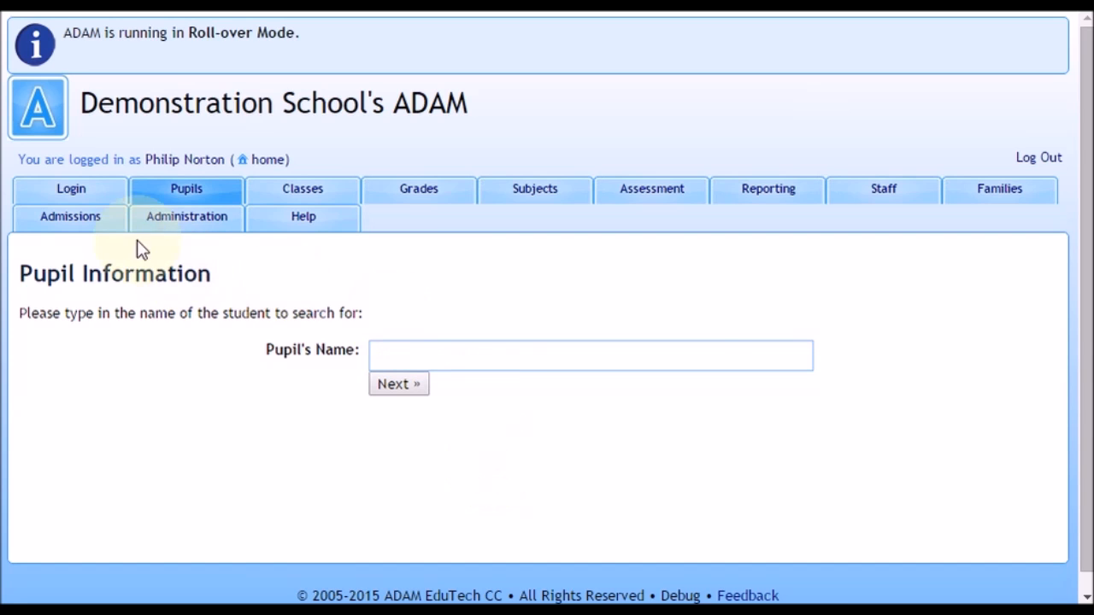
Open the processing of admissions and enrolments and list the pupils with the registration status Confirmed Enrolment.
{"action": "left_click", "coordinate": [92, 233]}
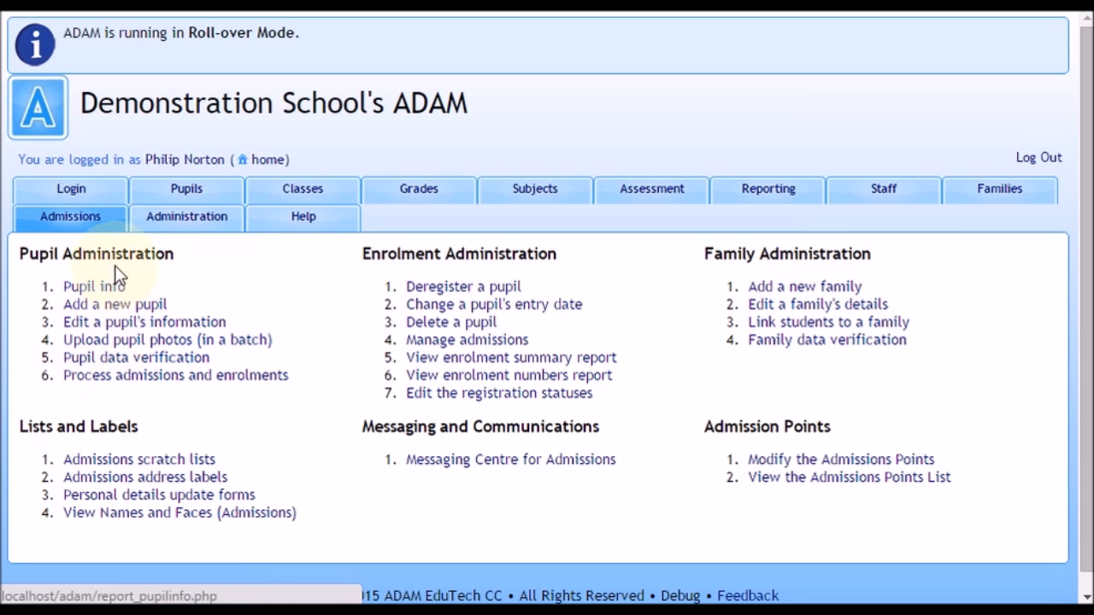
{"action": "left_click", "coordinate": [115, 383]}
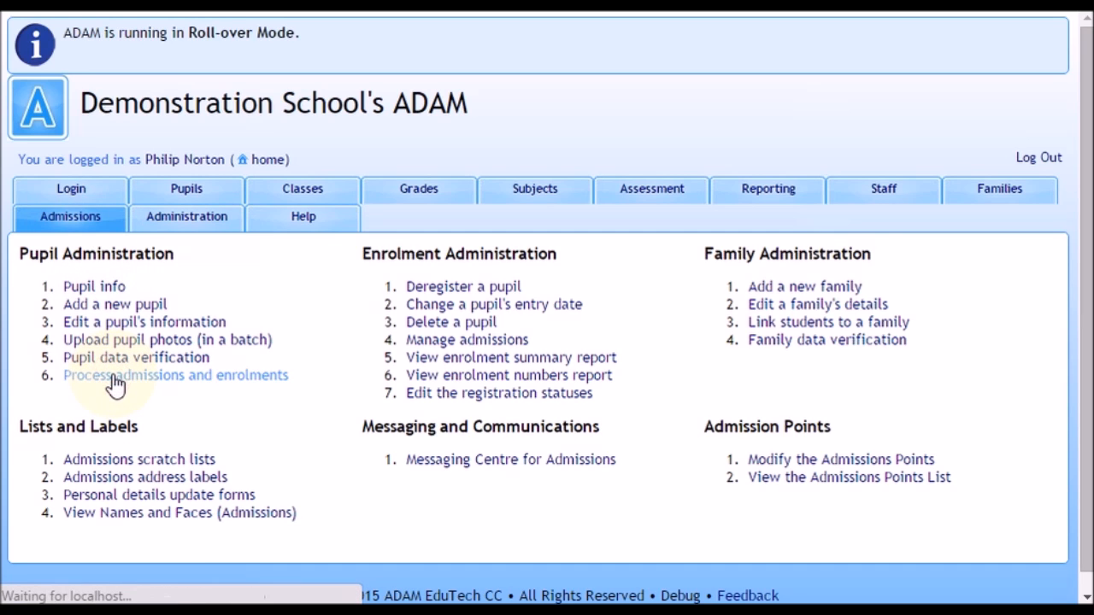
{"action": "left_click", "coordinate": [54, 395]}
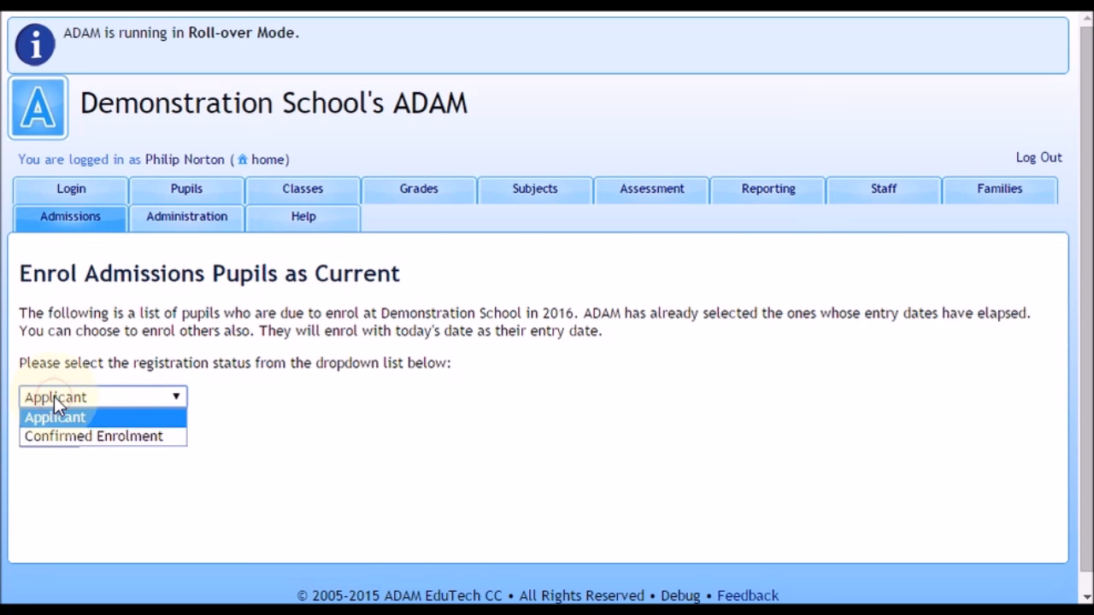
{"action": "left_click", "coordinate": [111, 438]}
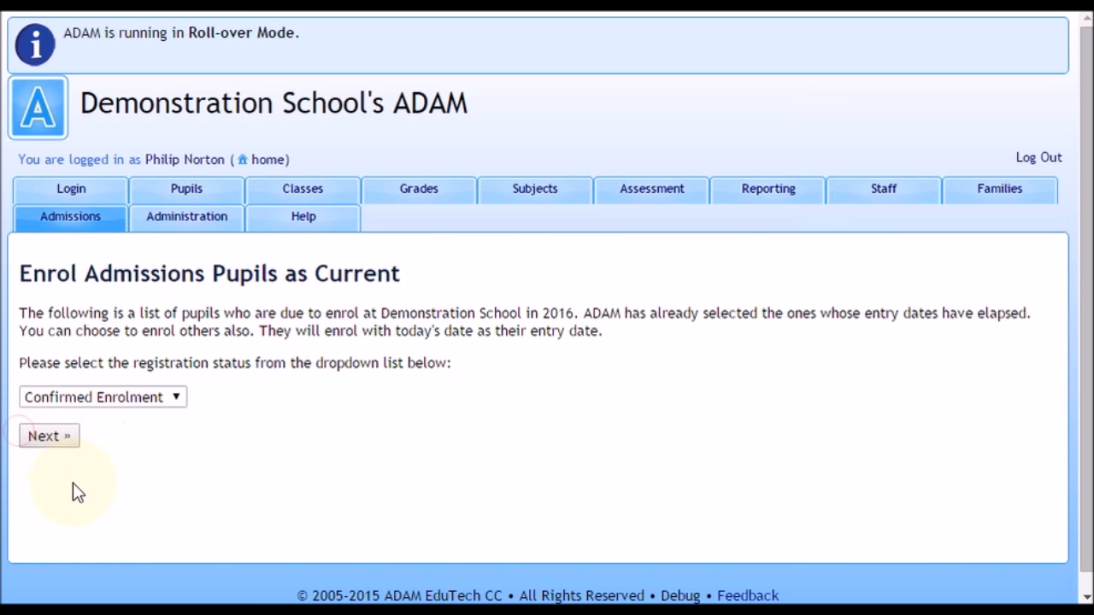
{"action": "left_click", "coordinate": [69, 440]}
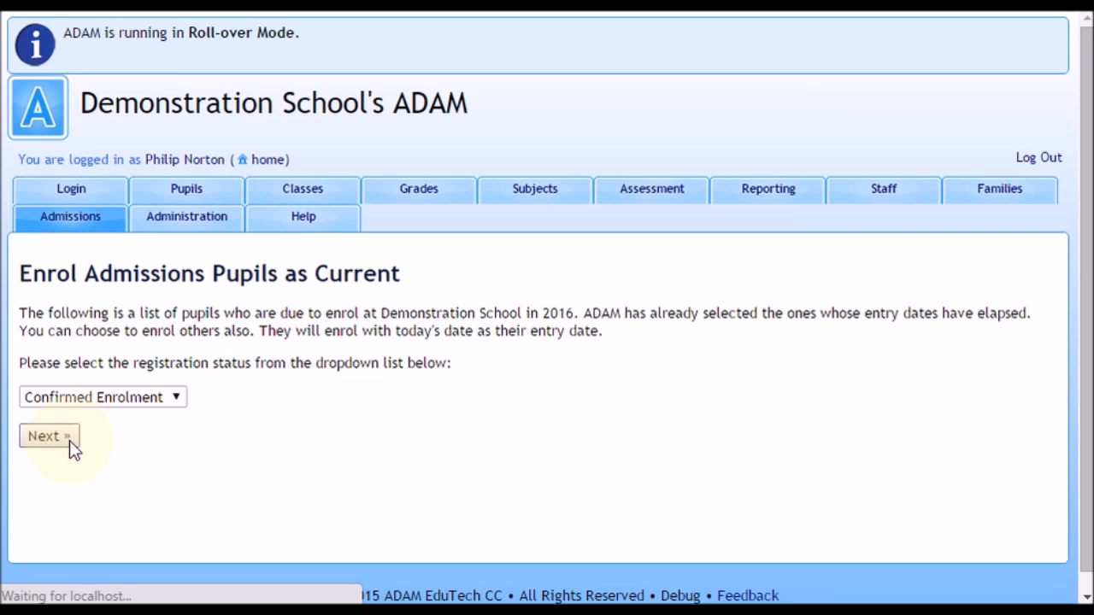
Set the pupils with entry date 2016-01-13 to "Enrol pupil now", working up from the end of the list to surnames starting with M.
{"action": "scroll", "coordinate": [476, 450], "scroll_direction": "down", "scroll_amount": 15}
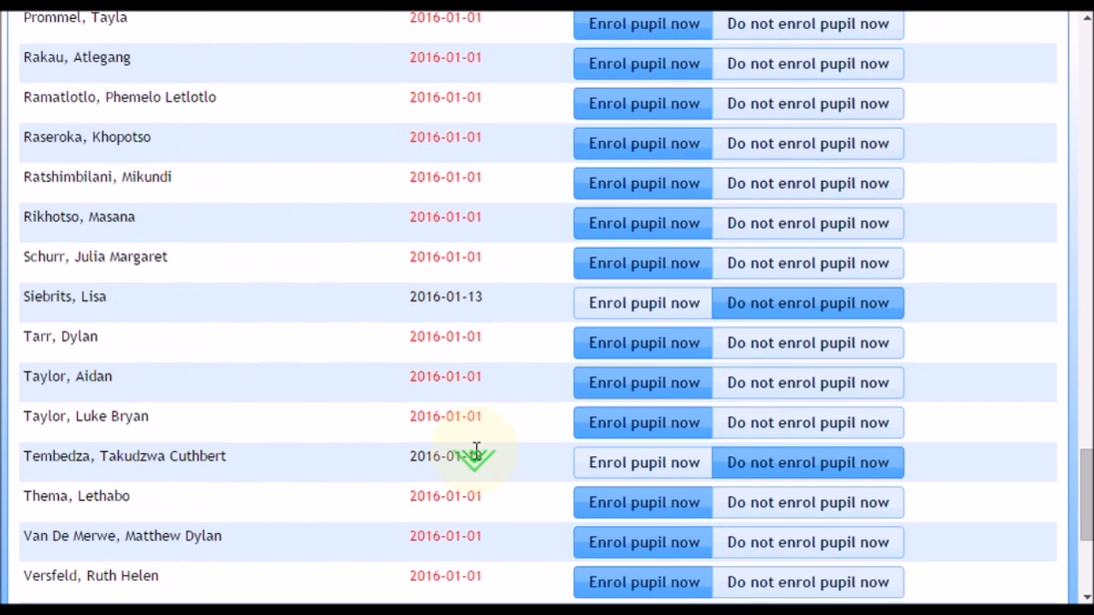
{"action": "left_click", "coordinate": [630, 461]}
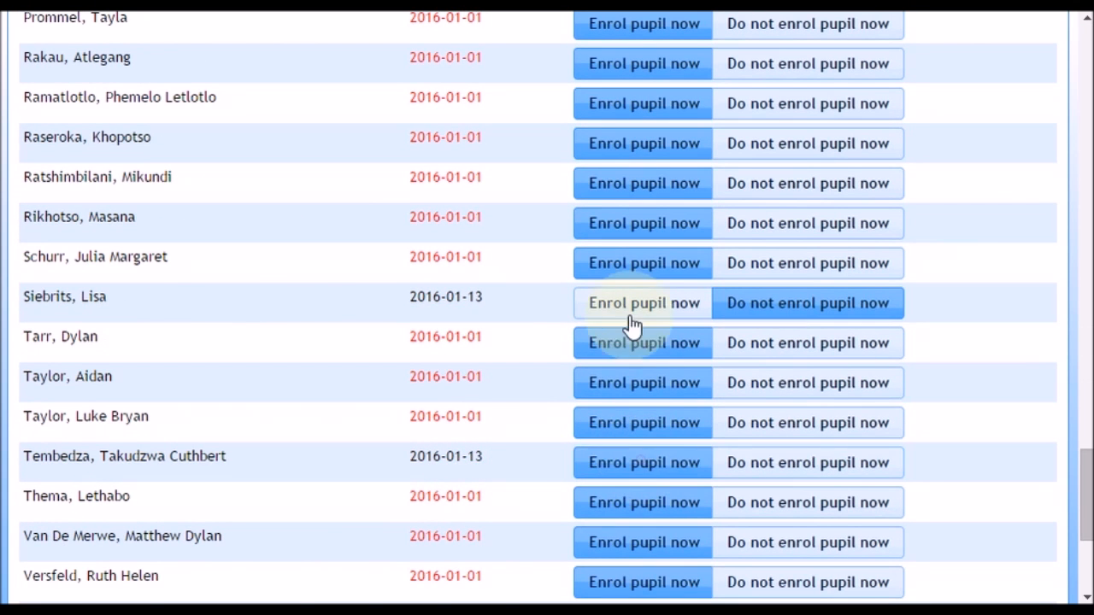
{"action": "left_click", "coordinate": [630, 313]}
{"action": "scroll", "coordinate": [593, 391], "scroll_direction": "up", "scroll_amount": 10}
{"action": "left_click", "coordinate": [633, 372]}
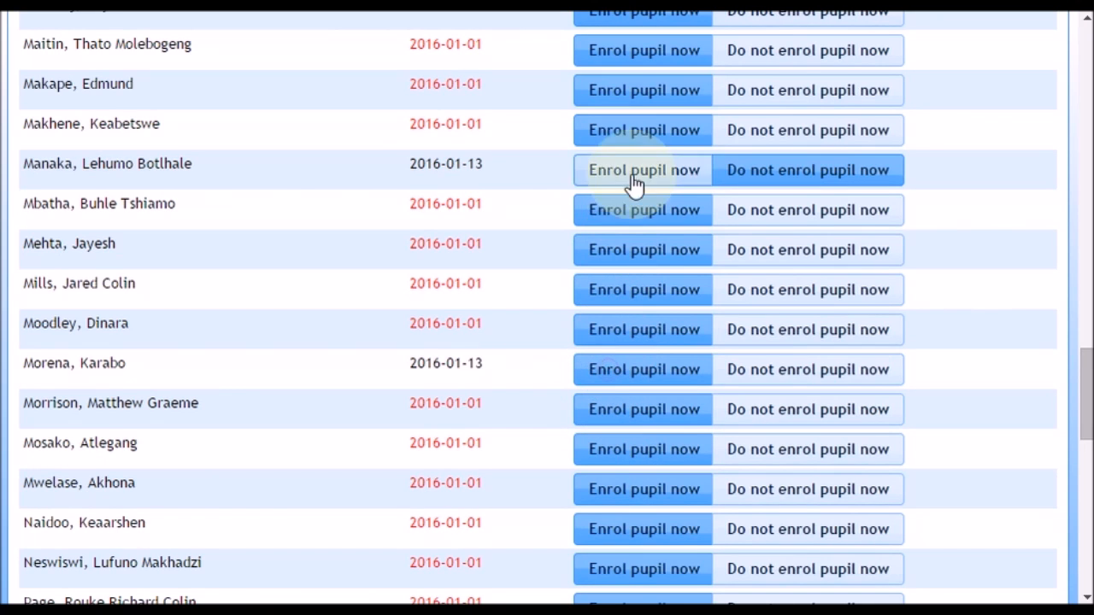
{"action": "left_click", "coordinate": [633, 181]}
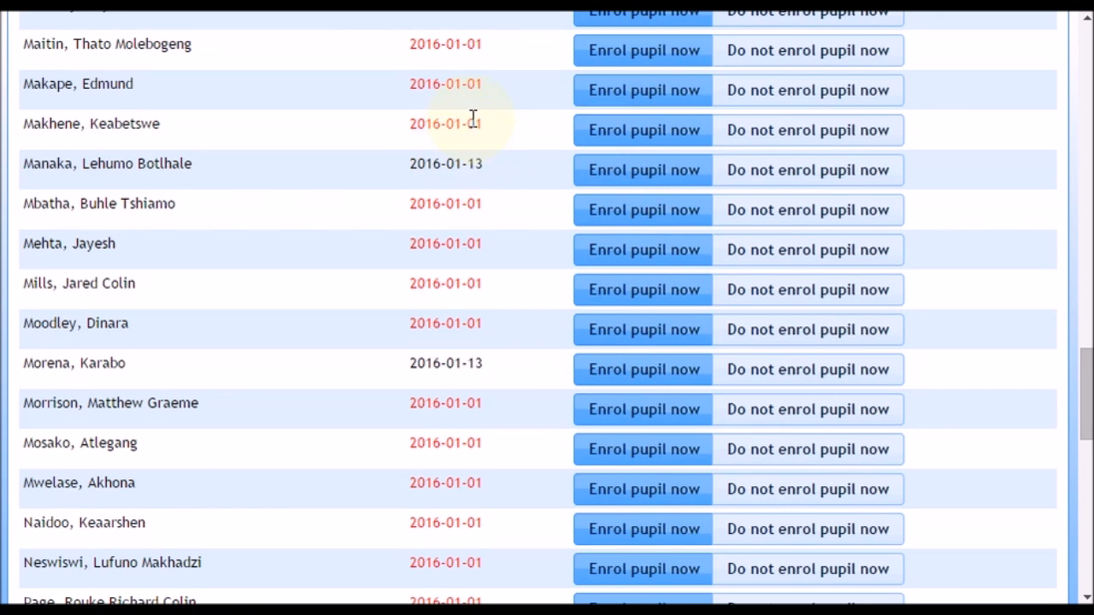
Set the remaining pupils with entry date 2016-01-13 further up the list to "Enrol pupil now" and enrol all selected pupils.
{"action": "left_click_drag", "start_coordinate": [412, 127], "coordinate": [503, 129]}
{"action": "left_click", "coordinate": [504, 129]}
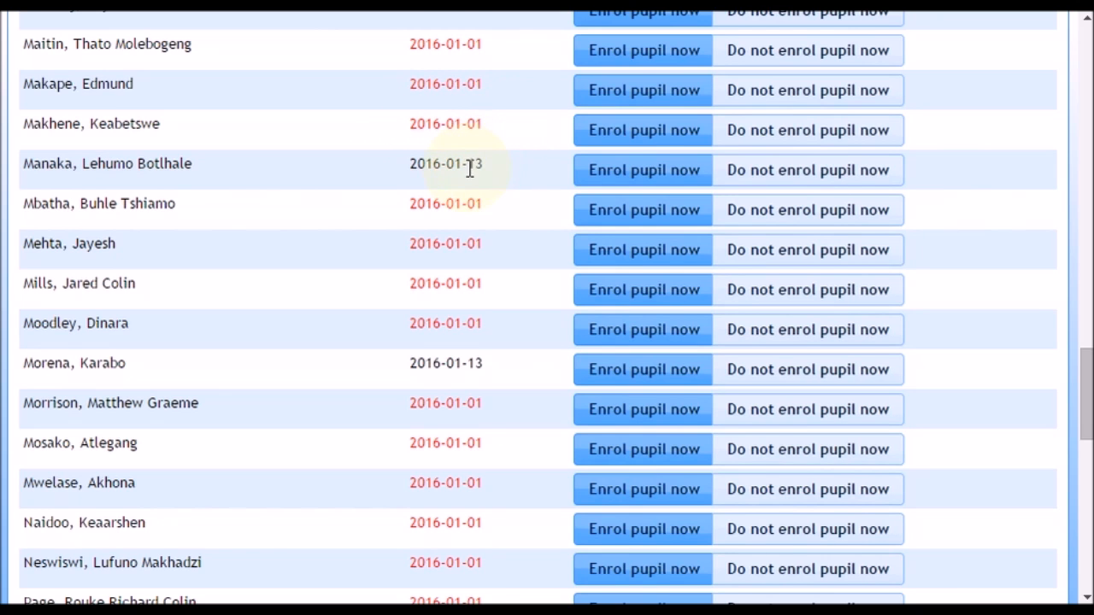
{"action": "scroll", "coordinate": [472, 168], "scroll_direction": "up", "scroll_amount": 6}
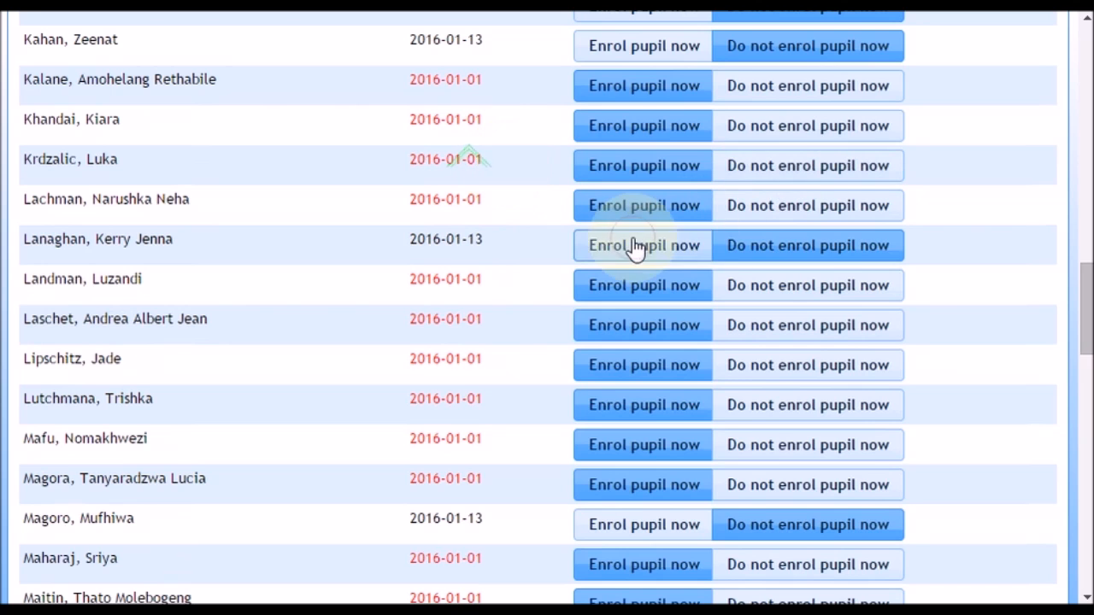
{"action": "left_click", "coordinate": [633, 246]}
{"action": "left_click", "coordinate": [625, 38]}
{"action": "scroll", "coordinate": [586, 92], "scroll_direction": "up", "scroll_amount": 4}
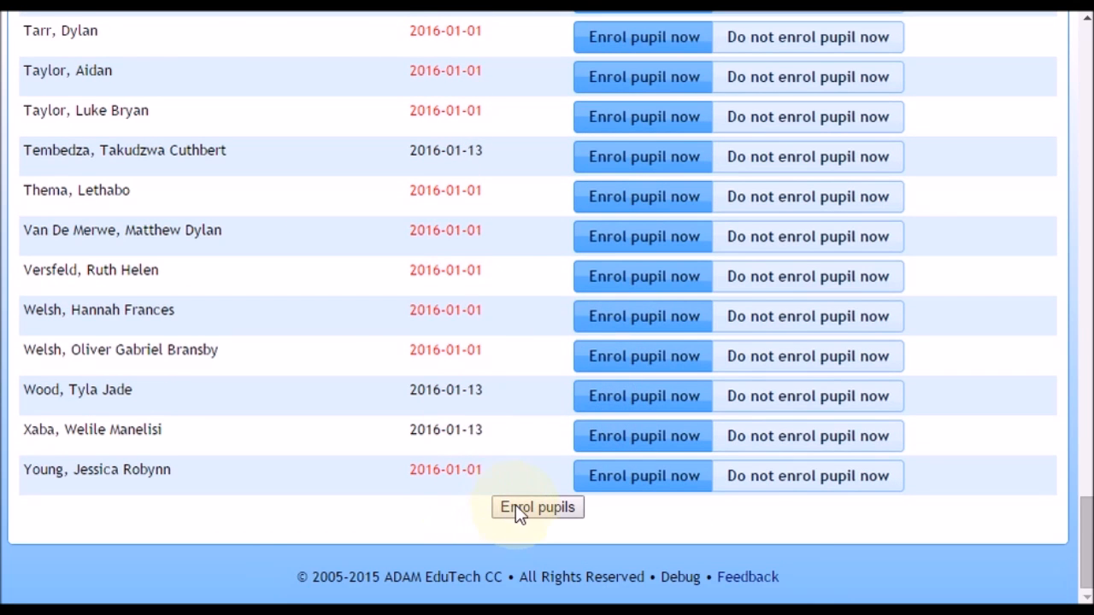
{"action": "left_click", "coordinate": [516, 506]}
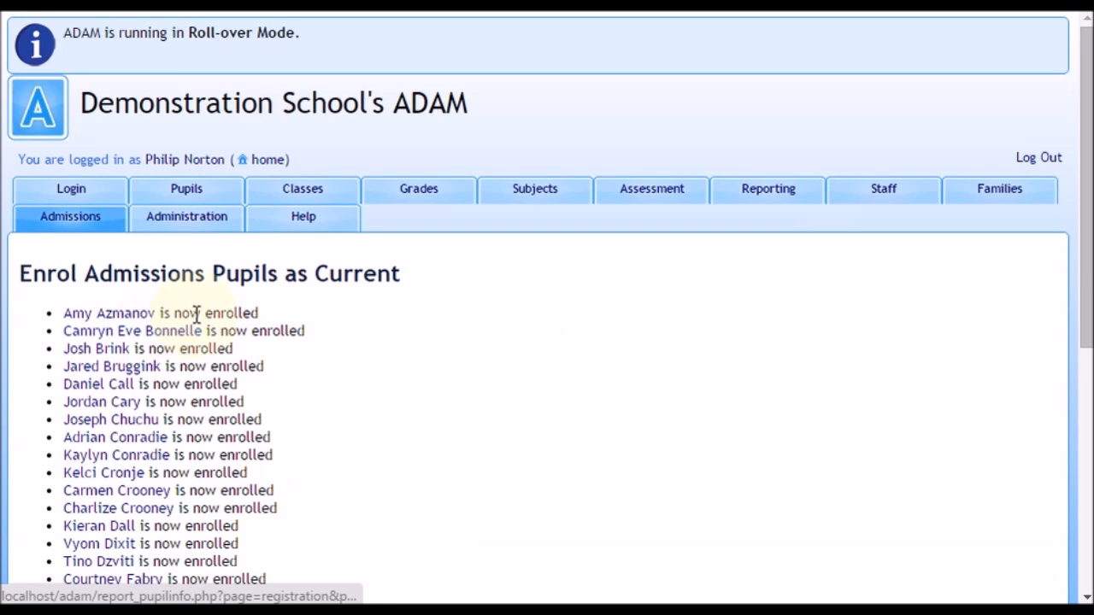
Open the first newly enrolled pupil's registration record and check the current status, enrolment dates and registration status log.
{"action": "left_click", "coordinate": [89, 313]}
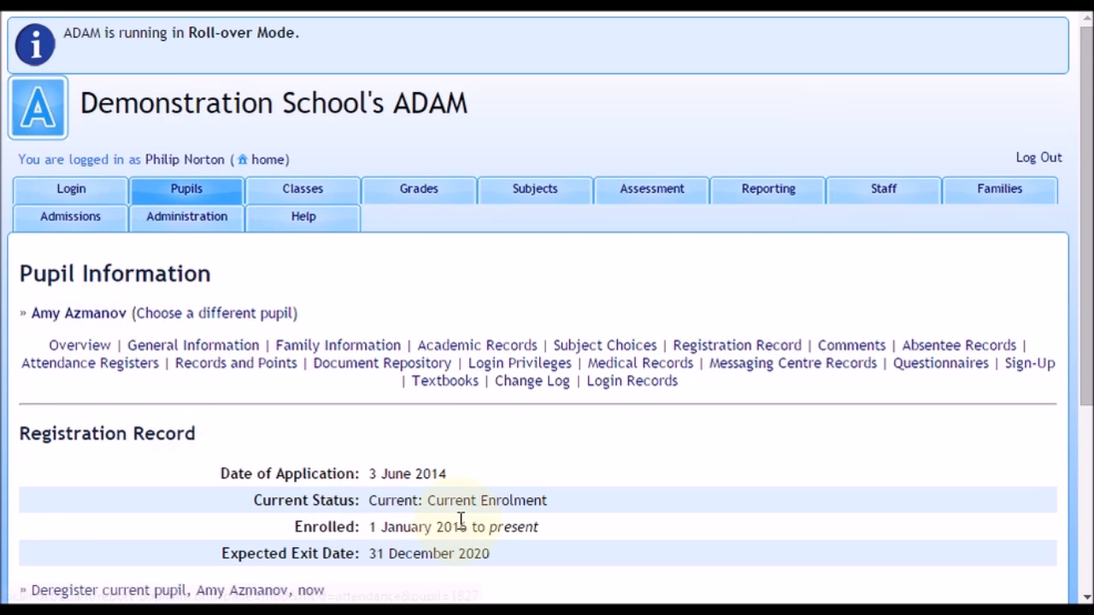
{"action": "scroll", "coordinate": [428, 513], "scroll_direction": "down", "scroll_amount": 3}
{"action": "left_click_drag", "start_coordinate": [403, 278], "coordinate": [572, 315]}
{"action": "left_click", "coordinate": [572, 314]}
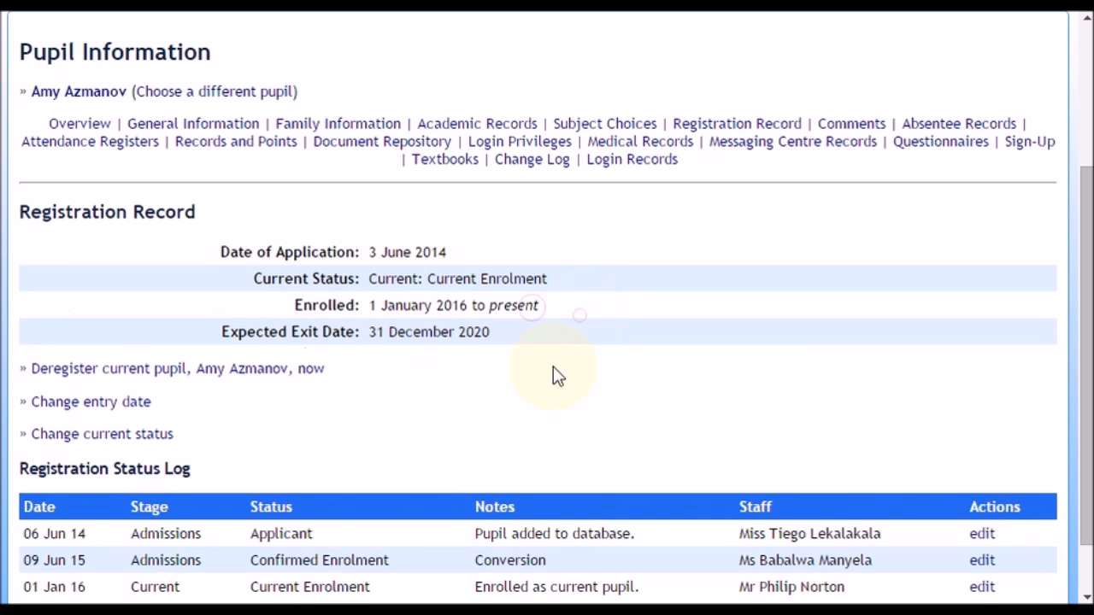
{"action": "scroll", "coordinate": [574, 373], "scroll_direction": "up", "scroll_amount": 3}
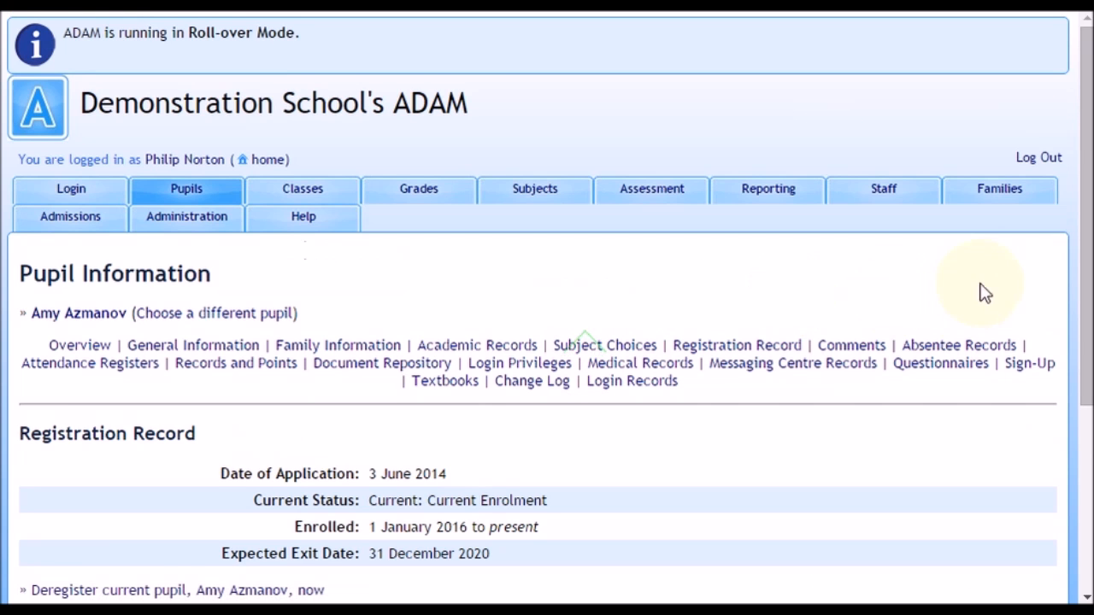